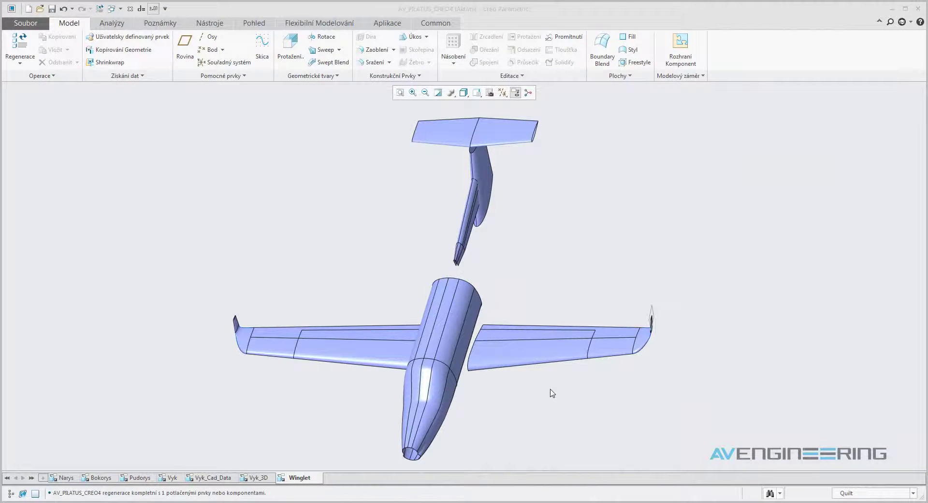
# Switch to the Winglet saved view, start a Style feature, and zoom in on the wing tip.
pyautogui.click(300, 477)
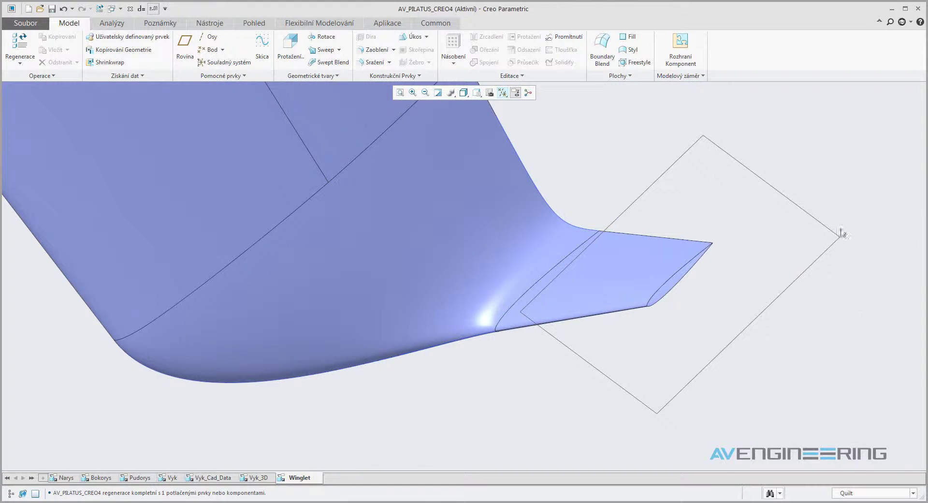
pyautogui.click(629, 49)
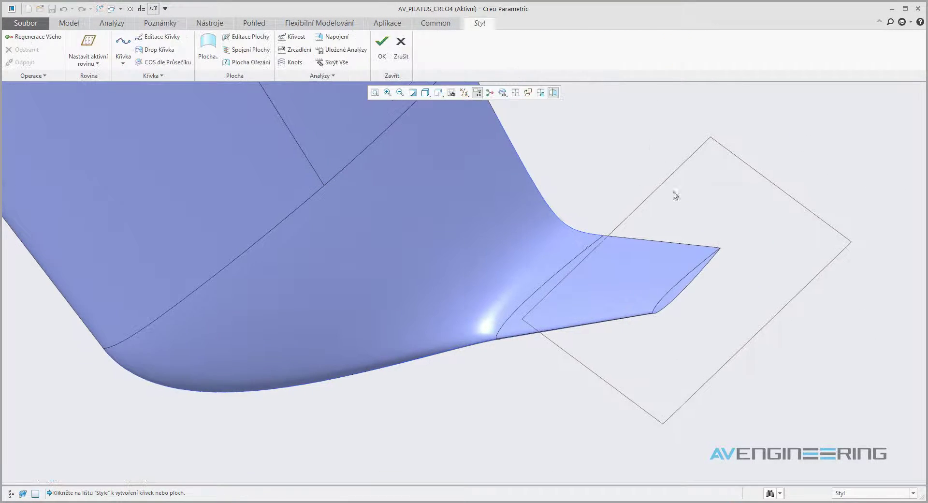
pyautogui.scroll(5, 720, 250)
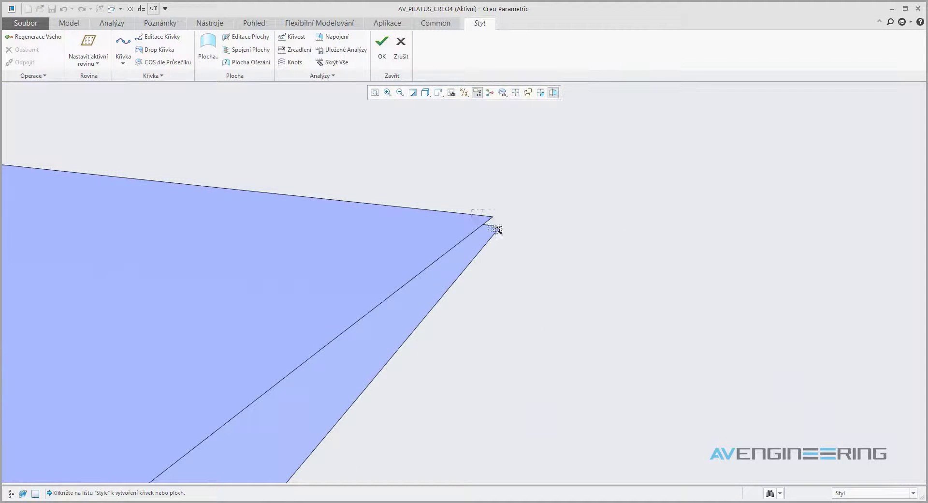
pyautogui.scroll(2, 503, 236)
pyautogui.scroll(3, 526, 245)
pyautogui.scroll(1, 527, 244)
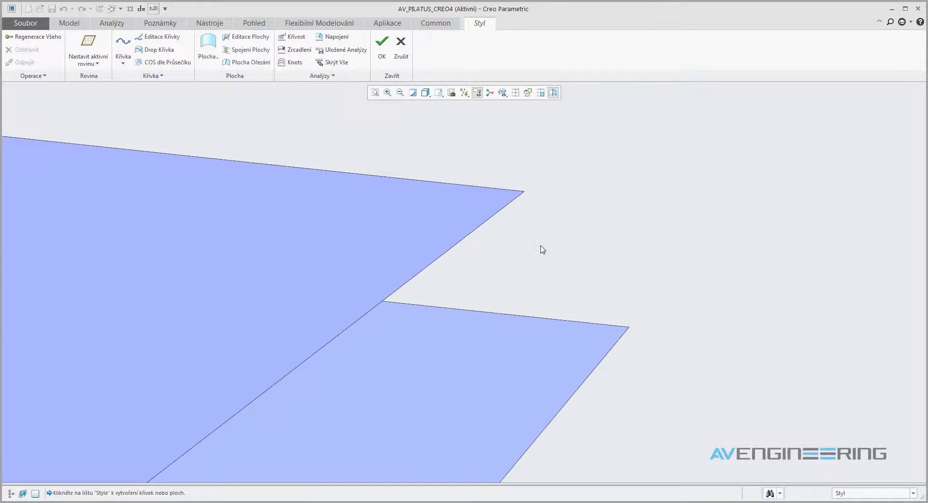
pyautogui.rightClick(540, 247)
# Draw a style curve from the lower surface's tip corner to the upper surface's tip corner.
pyautogui.click(548, 252)
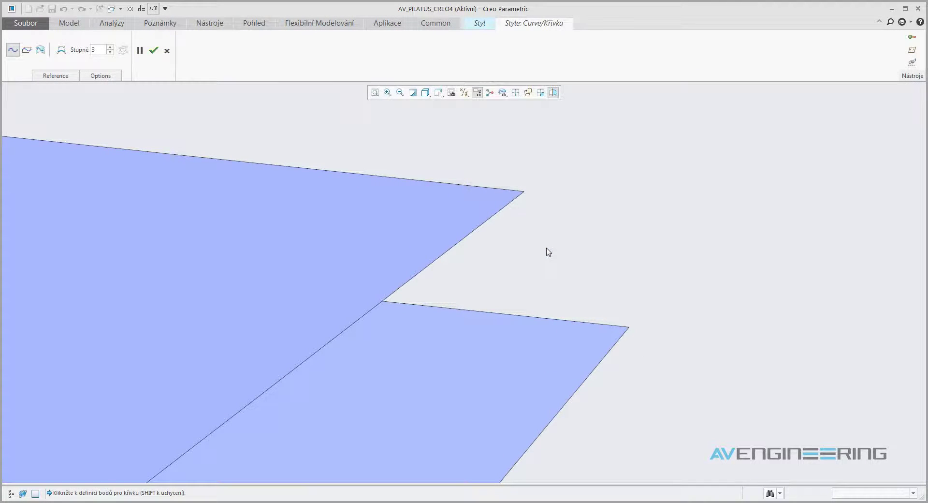
pyautogui.click(590, 324)
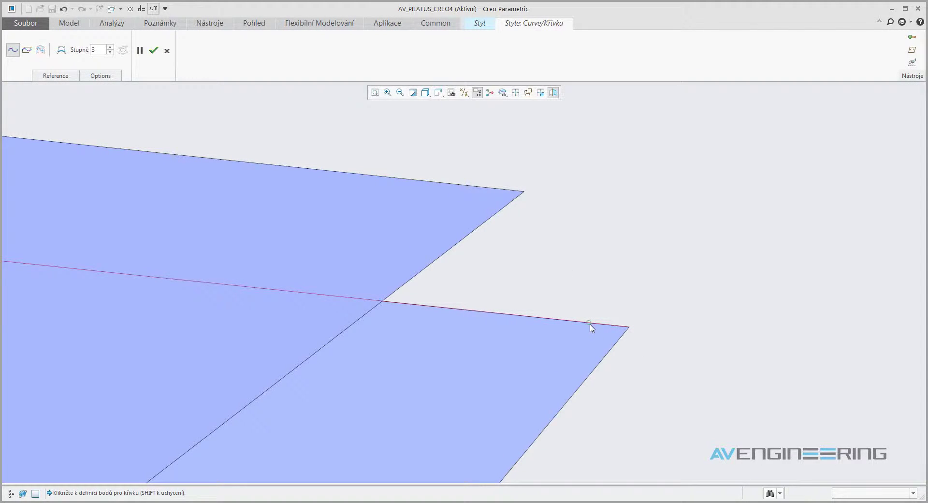
pyautogui.click(499, 191)
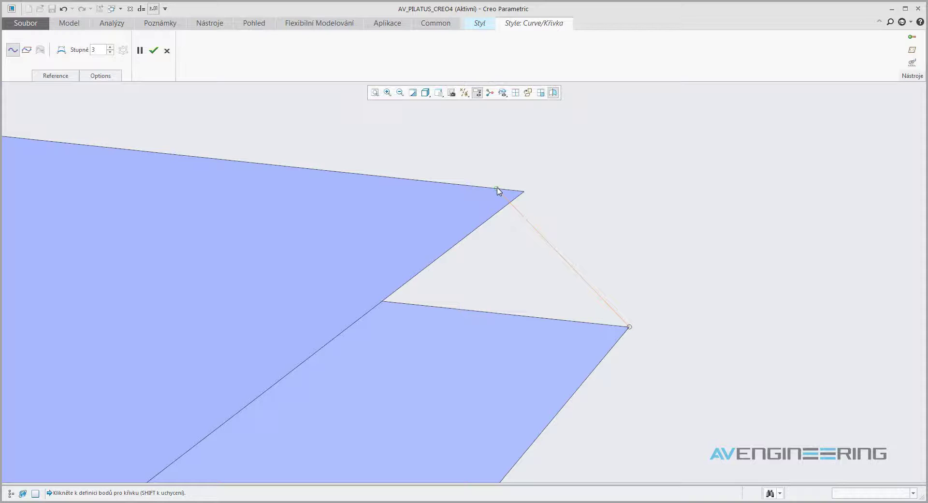
pyautogui.middleClick(575, 202)
# Make both curve ends tangent to the upper and lower wing surfaces so it bulges outward.
pyautogui.doubleClick(529, 200)
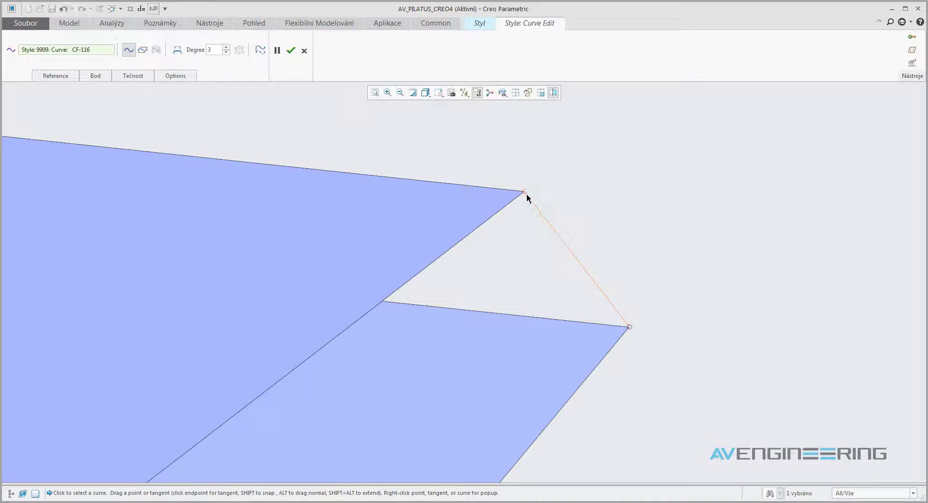
pyautogui.moveTo(550, 207); pyautogui.dragTo(609, 207)
pyautogui.rightClick(608, 221)
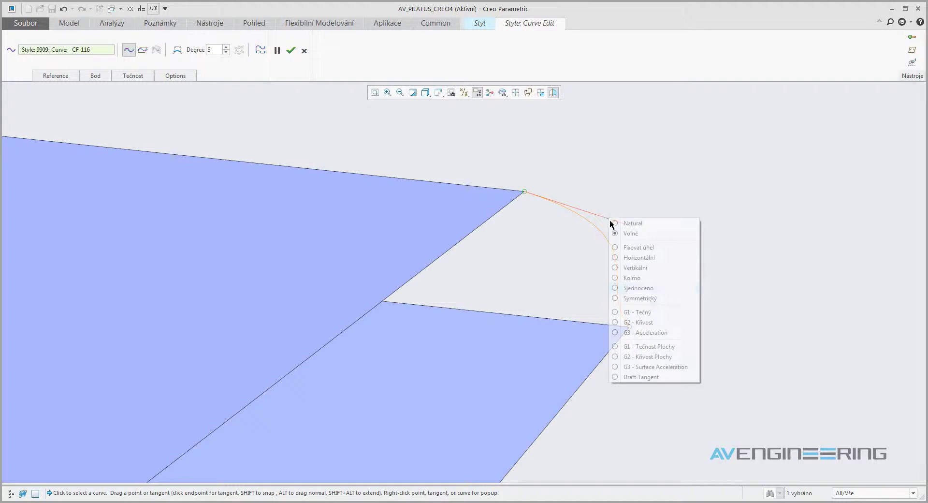
pyautogui.click(644, 331)
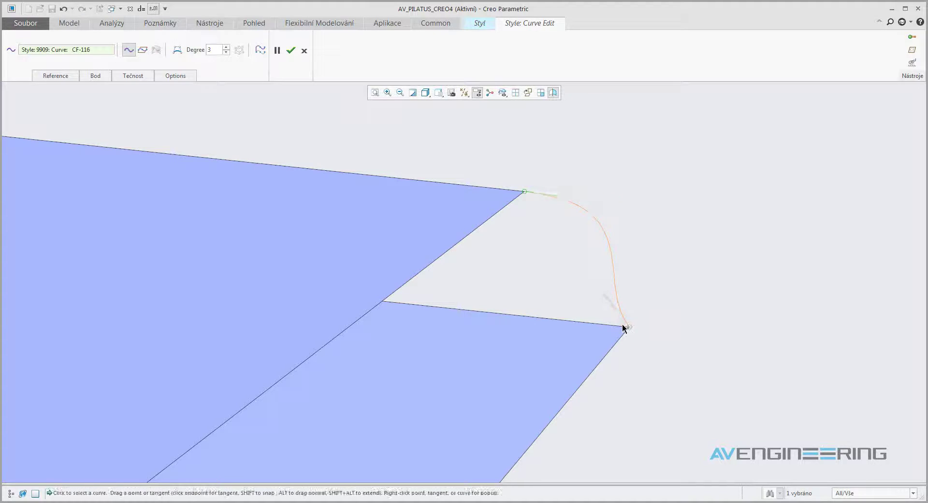
pyautogui.moveTo(629, 328); pyautogui.dragTo(661, 340)
pyautogui.rightClick(661, 340)
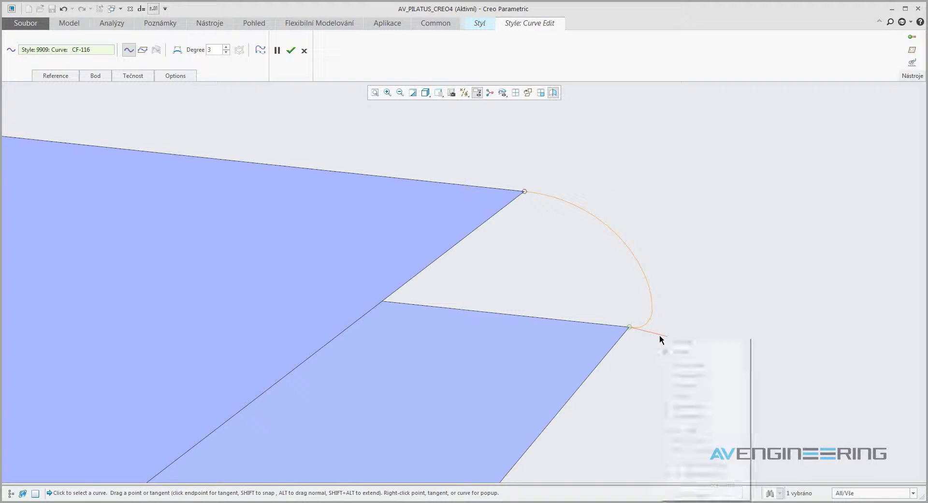
pyautogui.click(686, 425)
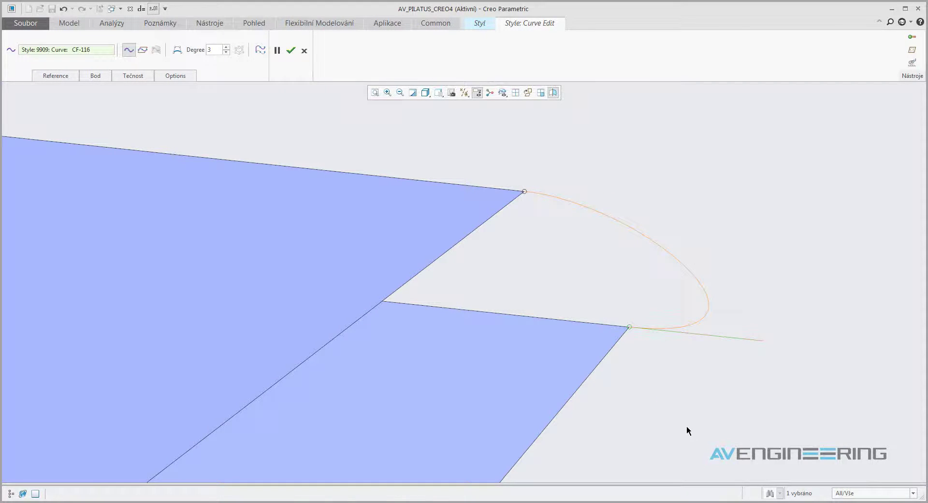
# Set the top-end tangent length to 0.1, tighten the rounding, and accept the curve.
pyautogui.click(525, 193)
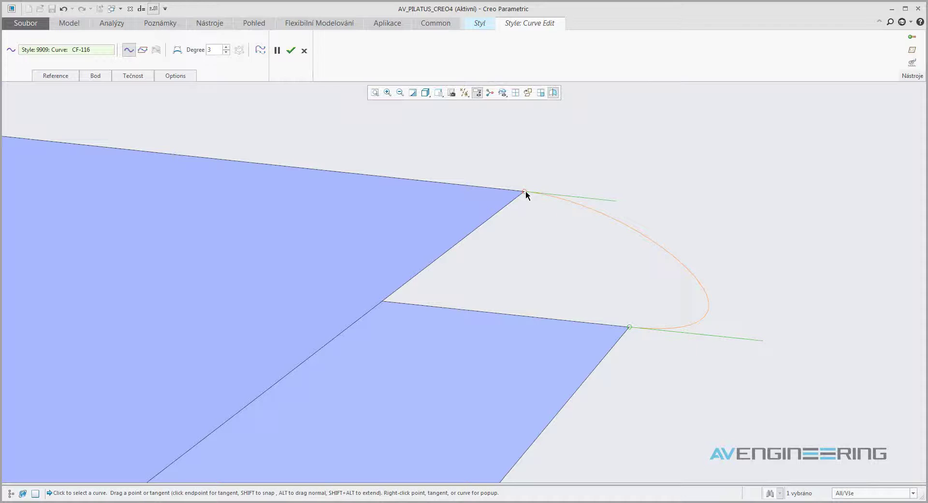
pyautogui.click(140, 75)
pyautogui.doubleClick(210, 159)
pyautogui.write('0.')
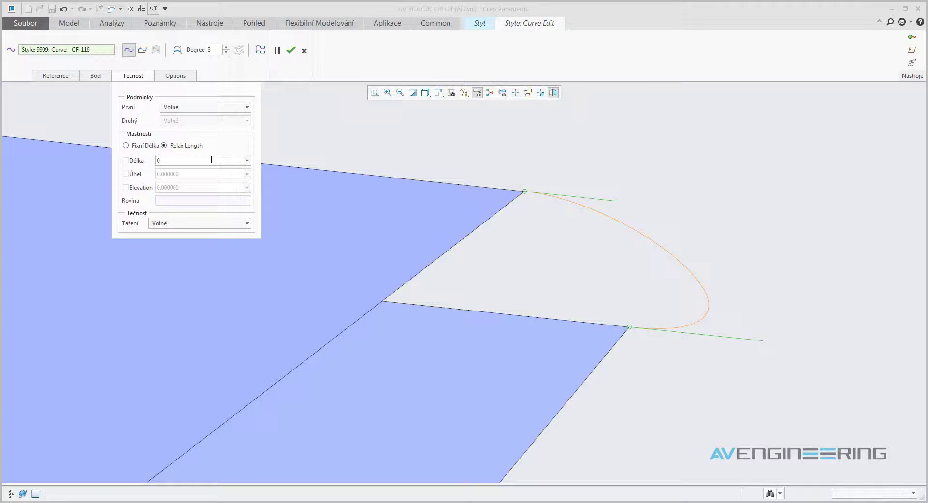
pyautogui.write('1')
pyautogui.press('Return')
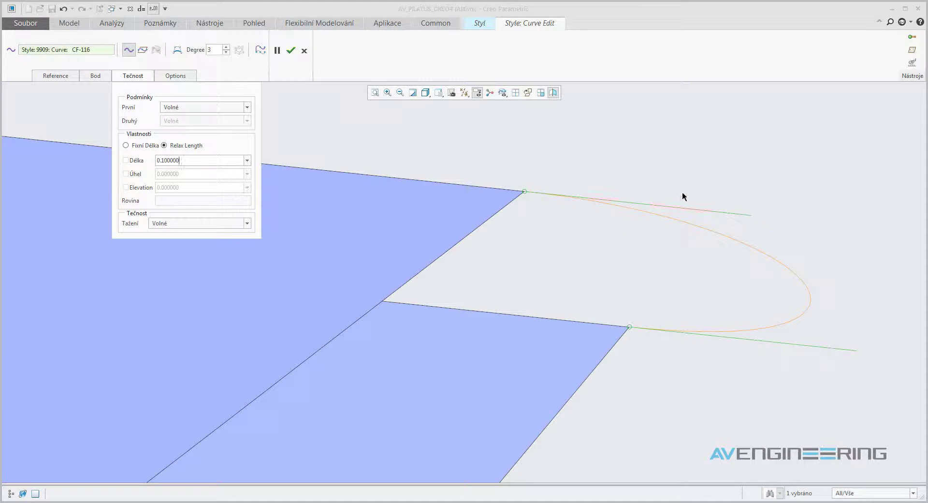
pyautogui.moveTo(549, 336); pyautogui.dragTo(573, 328, button='middle')
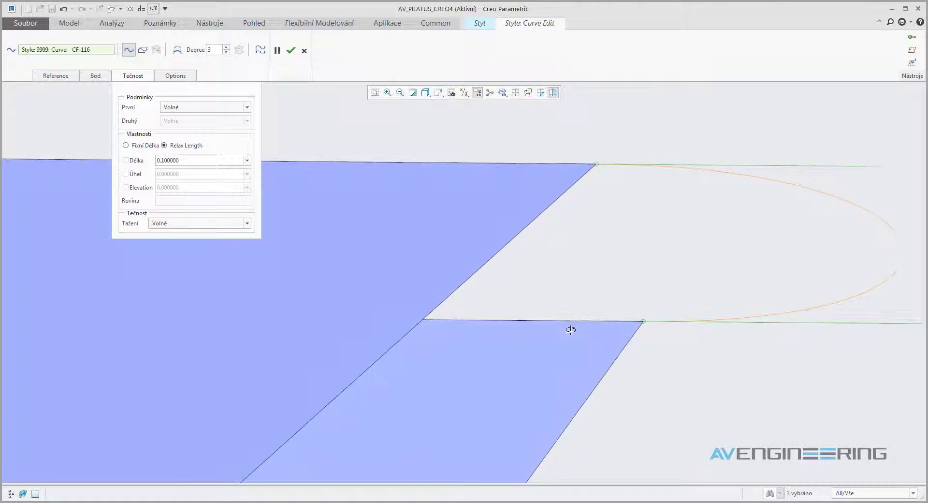
pyautogui.moveTo(909, 324); pyautogui.dragTo(722, 313)
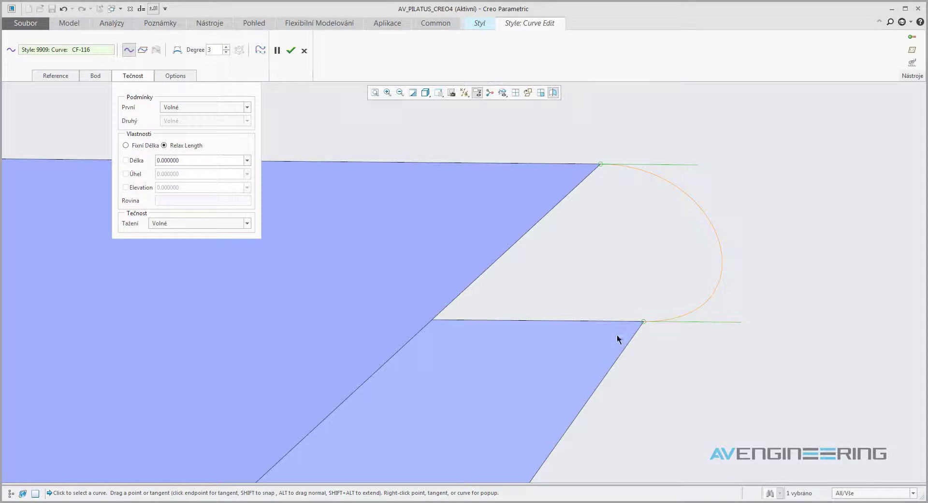
pyautogui.moveTo(616, 334)
pyautogui.mouseDown(button='middle')
pyautogui.moveTo(633, 325)
pyautogui.moveTo(634, 311)
pyautogui.moveTo(624, 325)
pyautogui.mouseUp(button='middle')
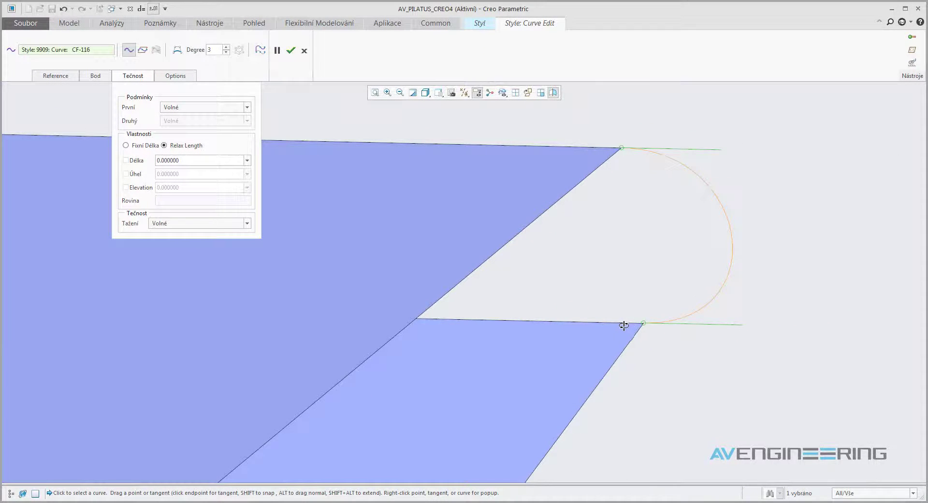
pyautogui.click(291, 50)
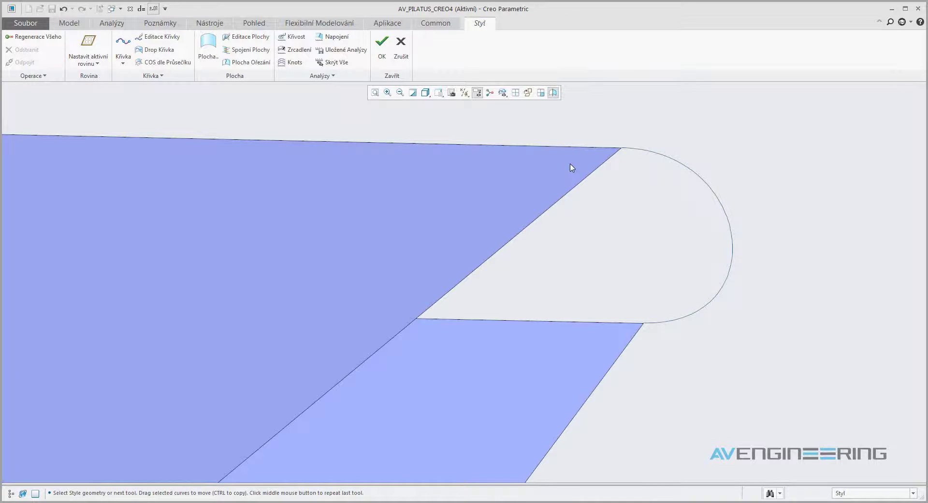
# Make the reference plane at the wing tip the active plane for curves.
pyautogui.scroll(3, 571, 168)
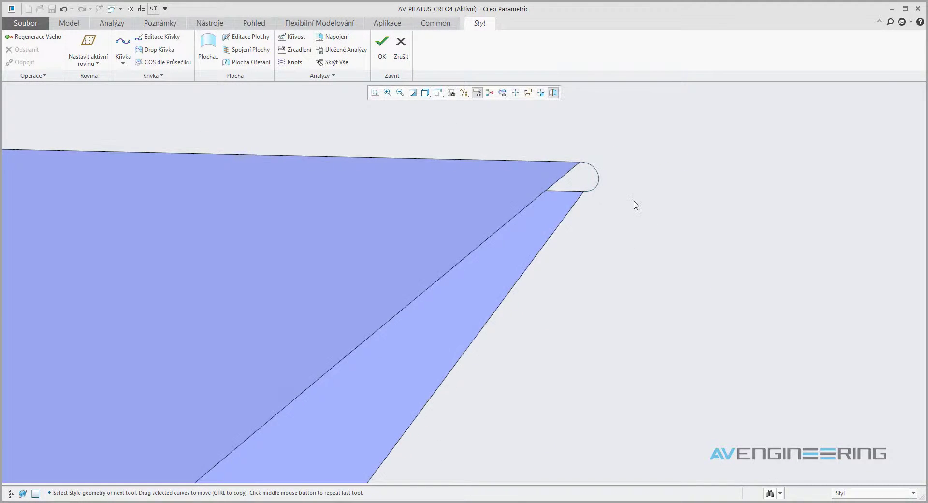
pyautogui.moveTo(634, 203); pyautogui.dragTo(633, 203, button='middle')
pyautogui.scroll(4, 633, 203)
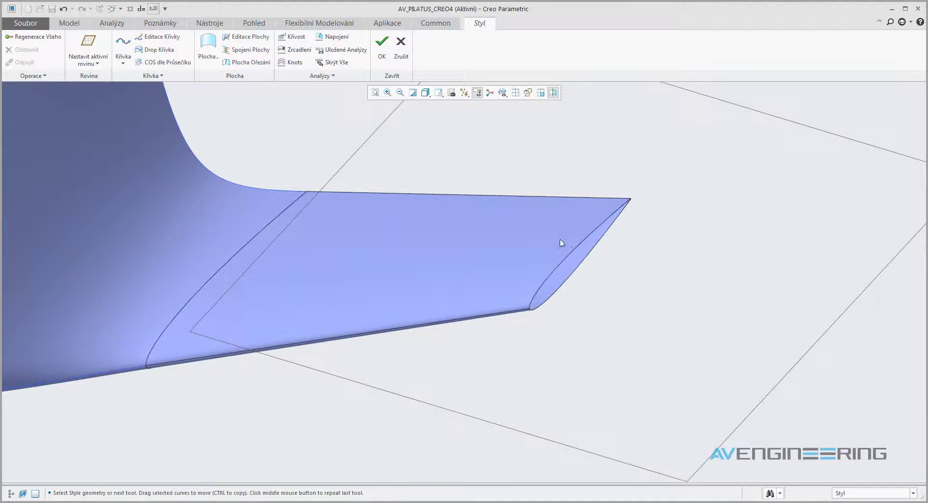
pyautogui.moveTo(559, 242); pyautogui.dragTo(550, 225, button='middle')
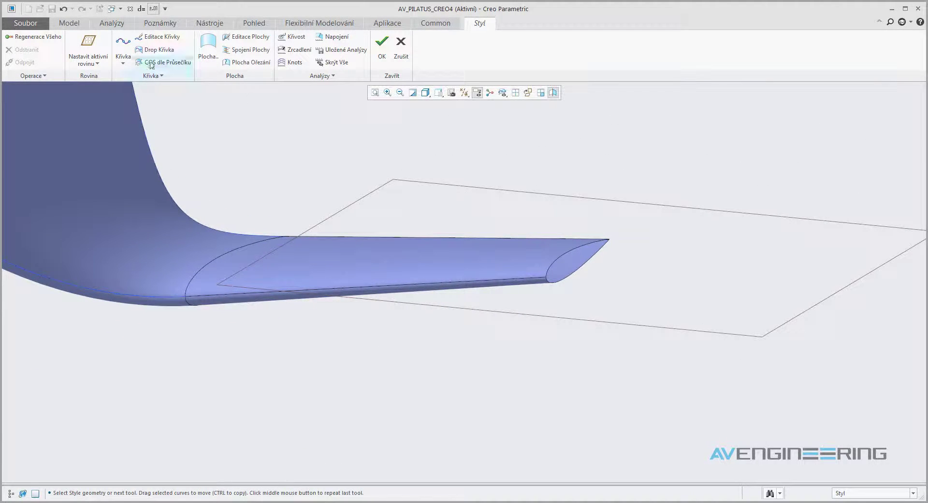
pyautogui.click(88, 46)
pyautogui.click(561, 316)
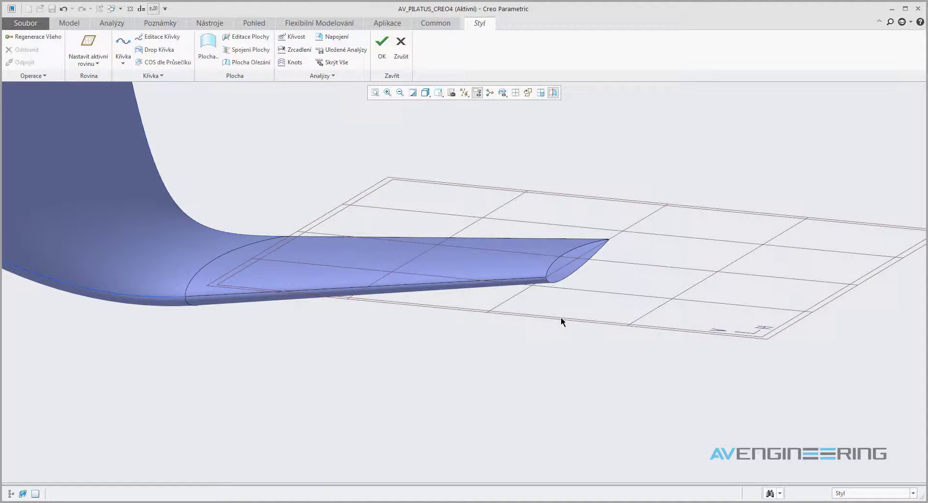
# Draw a planar curve on the active plane around the wing tip.
pyautogui.click(124, 43)
pyautogui.click(27, 50)
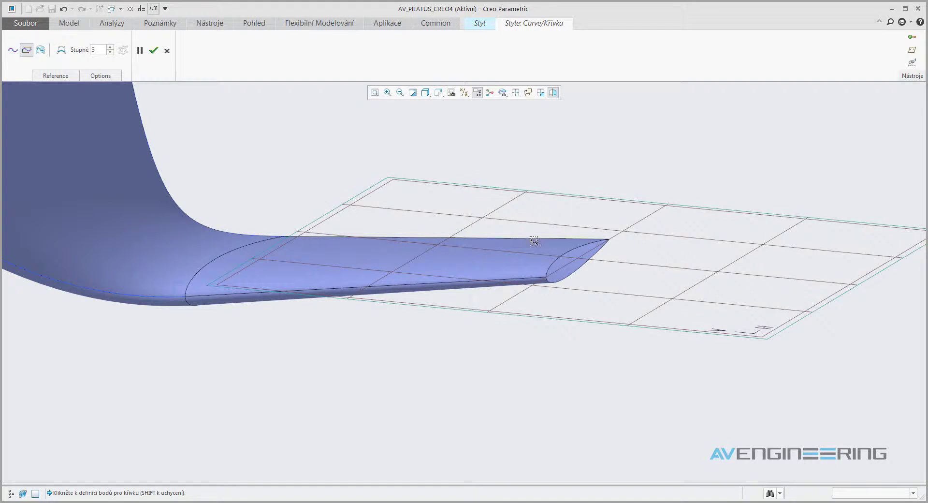
pyautogui.scroll(5, 617, 305)
pyautogui.scroll(2, 618, 305)
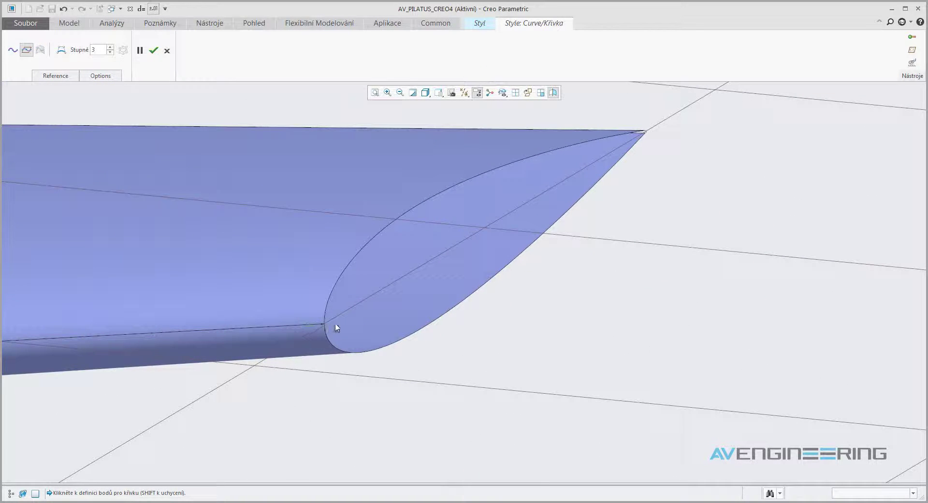
pyautogui.scroll(2, 642, 143)
pyautogui.scroll(2, 637, 152)
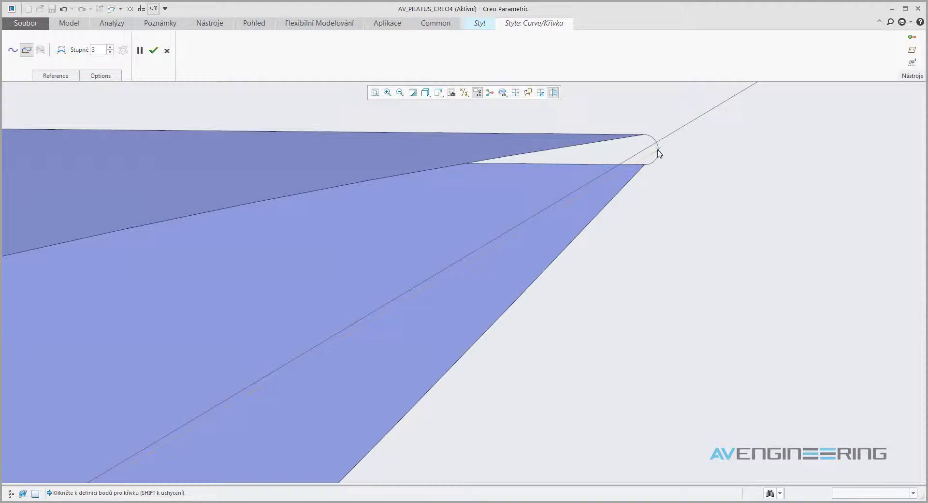
pyautogui.middleClick(679, 150)
# Constrain the planar curve's lower end tangent to the wing surface and adjust its top tangent.
pyautogui.doubleClick(657, 152)
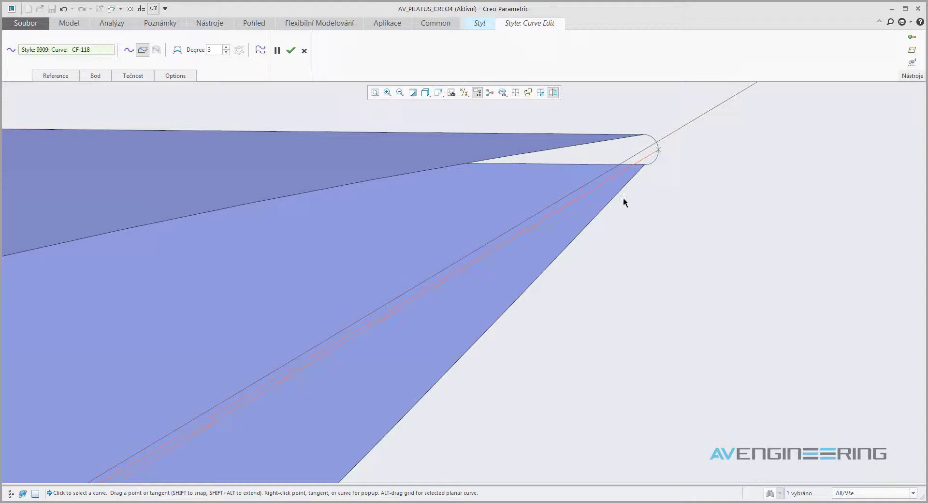
pyautogui.moveTo(721, 235); pyautogui.dragTo(660, 133, button='middle')
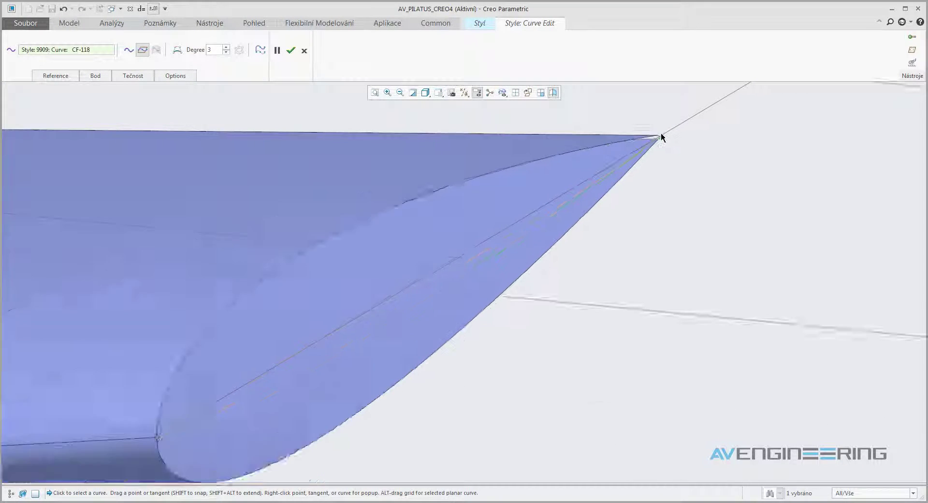
pyautogui.moveTo(394, 272); pyautogui.dragTo(403, 273, button='middle')
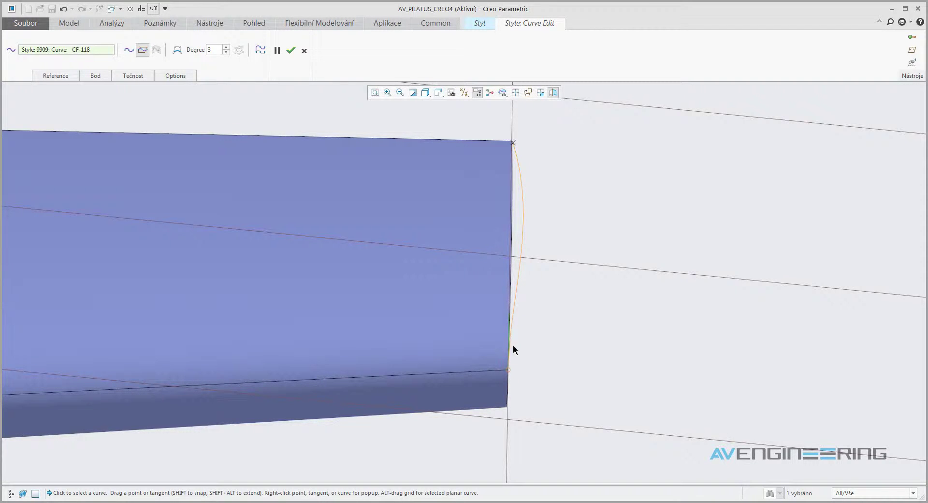
pyautogui.moveTo(508, 333)
pyautogui.mouseDown()
pyautogui.moveTo(586, 367)
pyautogui.moveTo(586, 343)
pyautogui.mouseUp()
pyautogui.rightClick(587, 343)
pyautogui.click(629, 274)
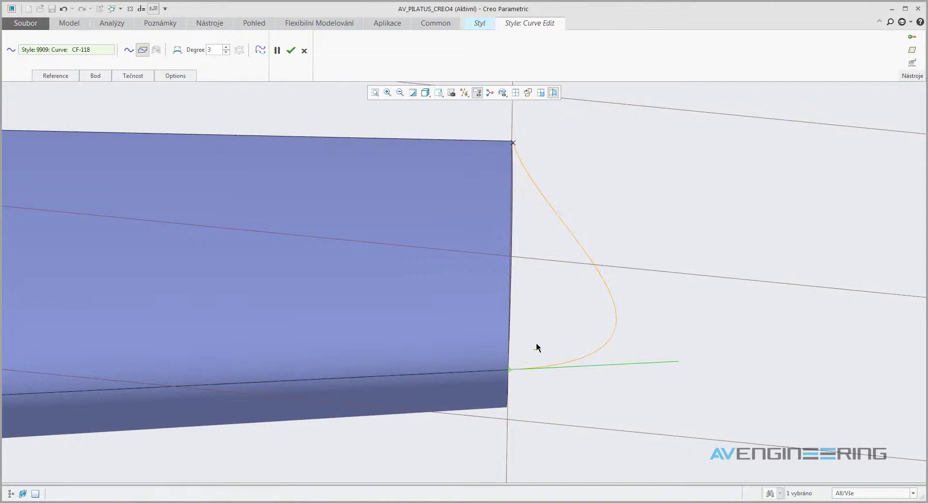
pyautogui.moveTo(514, 144); pyautogui.dragTo(531, 191)
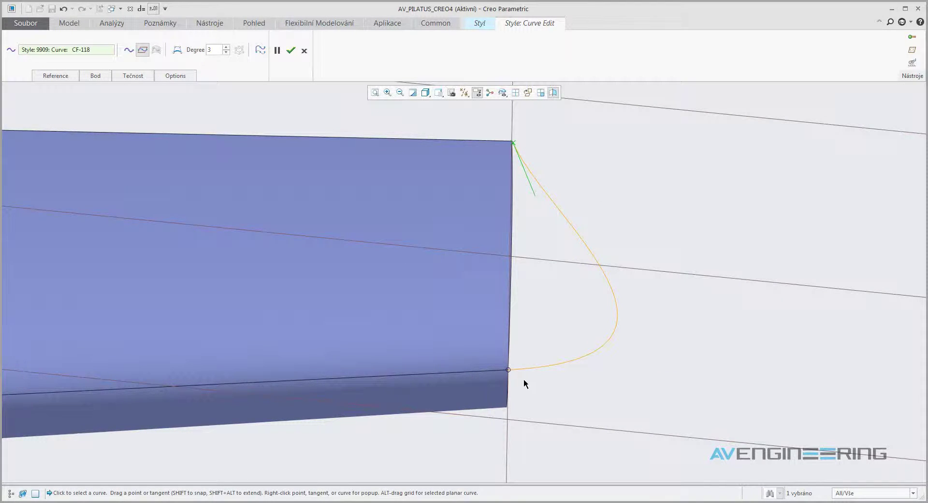
# Shorten the lower-end tangent to reshape outline CF-118 and finish the edit.
pyautogui.click(508, 370)
pyautogui.moveTo(665, 363); pyautogui.dragTo(551, 366)
pyautogui.moveTo(494, 312)
pyautogui.mouseDown(button='middle')
pyautogui.moveTo(515, 382)
pyautogui.moveTo(507, 309)
pyautogui.mouseUp(button='middle')
pyautogui.click(552, 369)
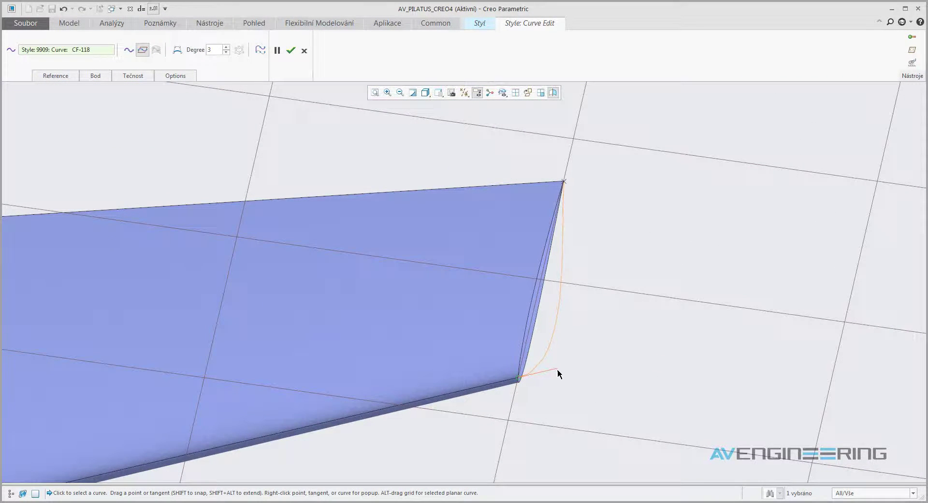
pyautogui.middleClick(608, 326)
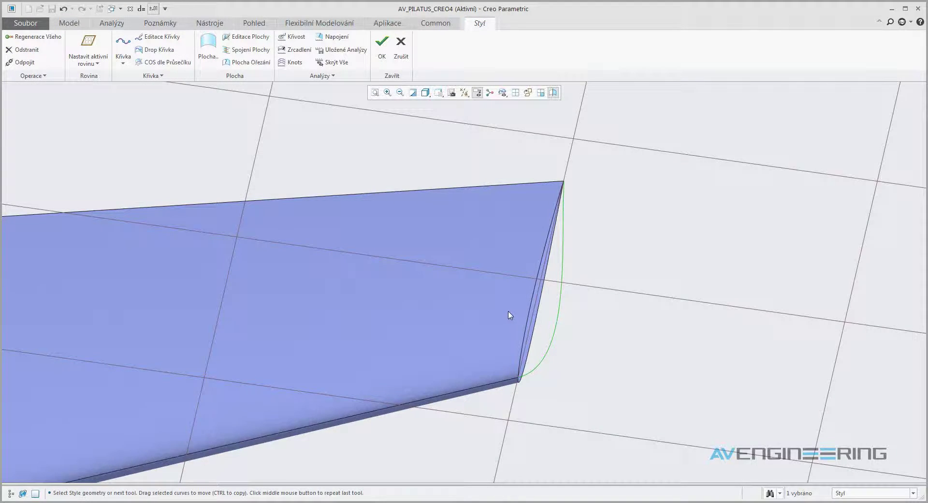
# Sketch a cross-section arc on a radial plane at 0.343813 along curve CF-118.
pyautogui.moveTo(509, 315); pyautogui.dragTo(495, 311, button='middle')
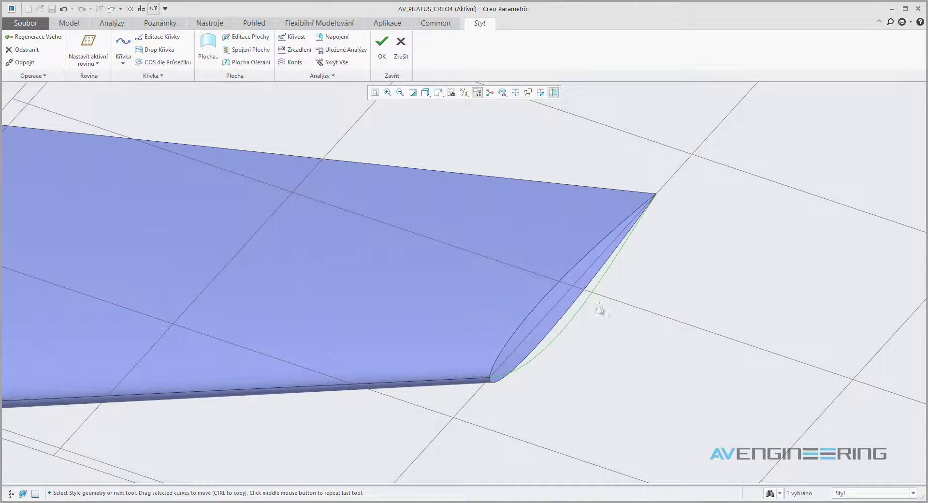
pyautogui.scroll(3, 600, 308)
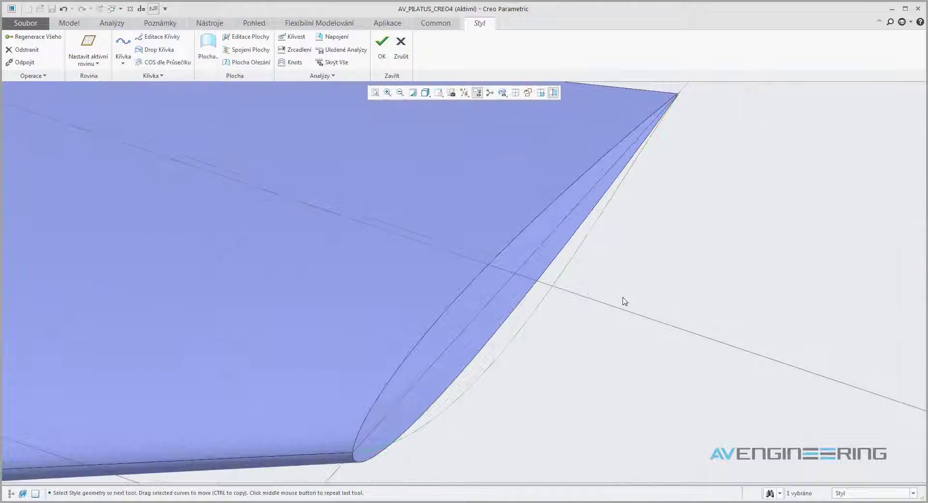
pyautogui.click(125, 47)
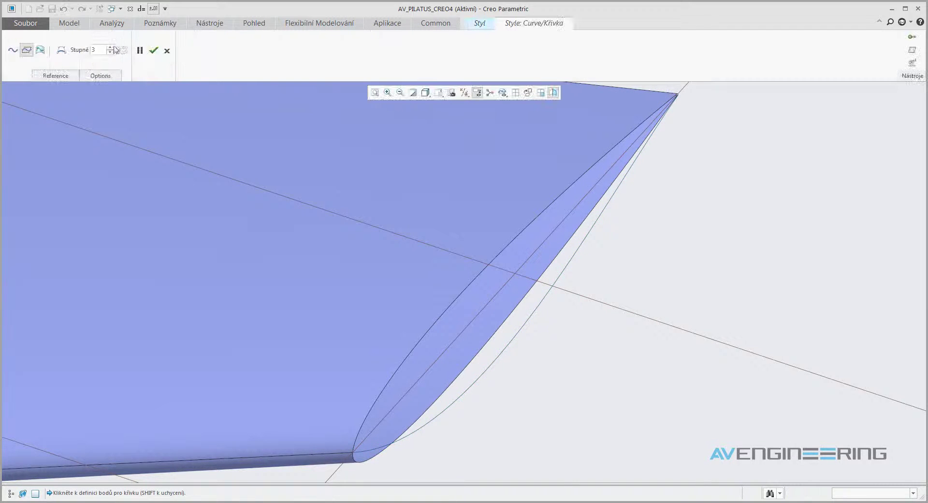
pyautogui.click(57, 79)
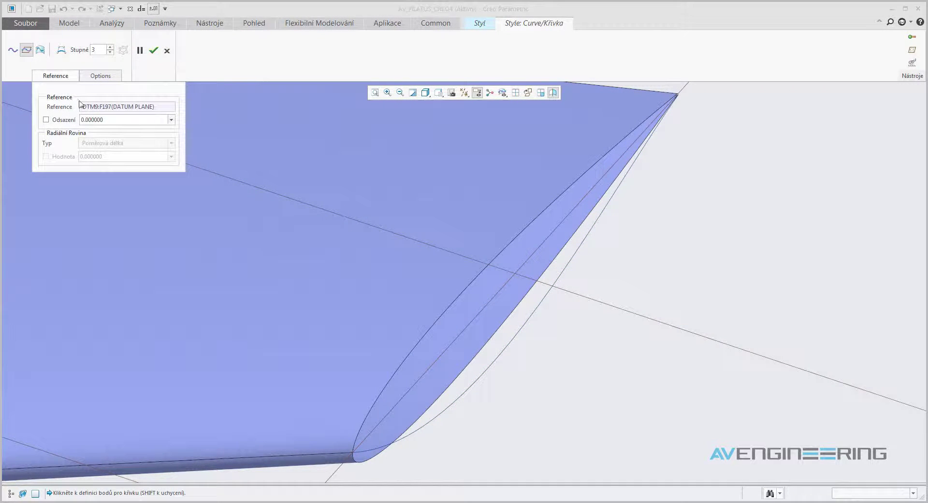
pyautogui.click(507, 346)
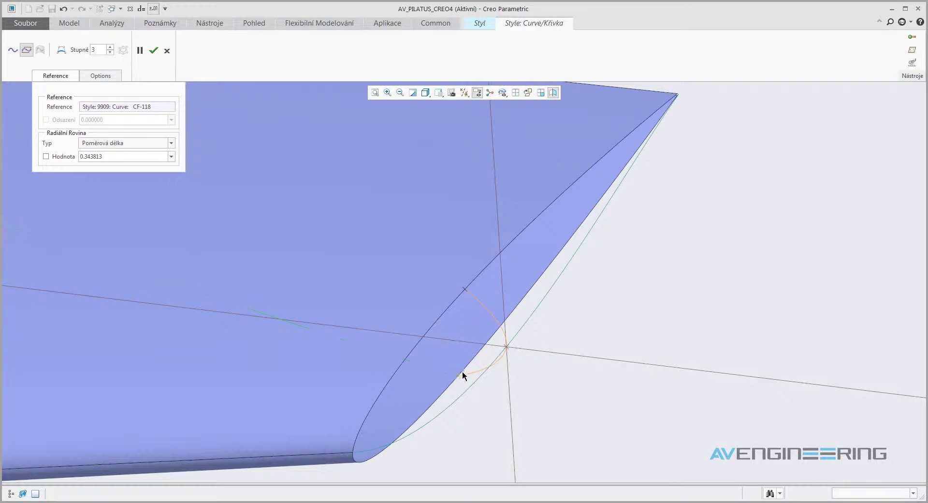
pyautogui.middleClick(558, 375)
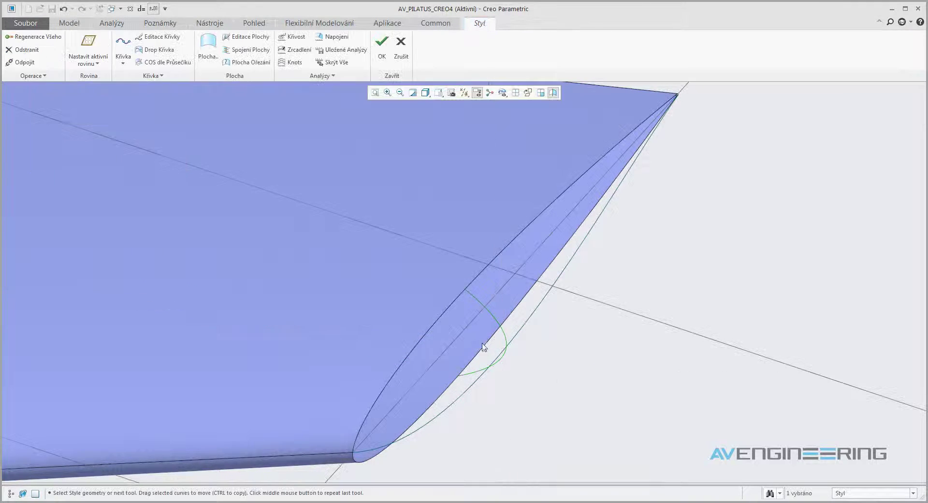
pyautogui.scroll(3, 483, 346)
pyautogui.middleClick(464, 274)
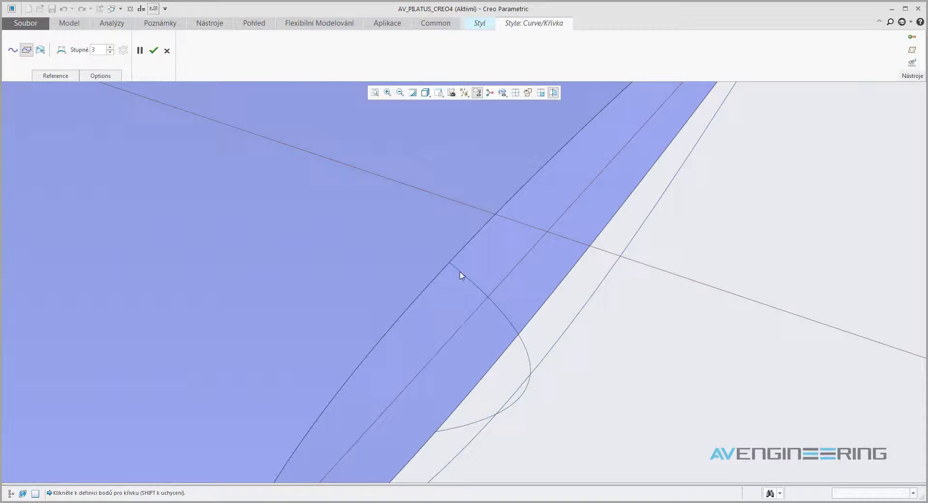
# Set both ends of arc CF-121 to G1 surface tangency and finish the curve edit.
pyautogui.middleClick(460, 274)
pyautogui.doubleClick(451, 264)
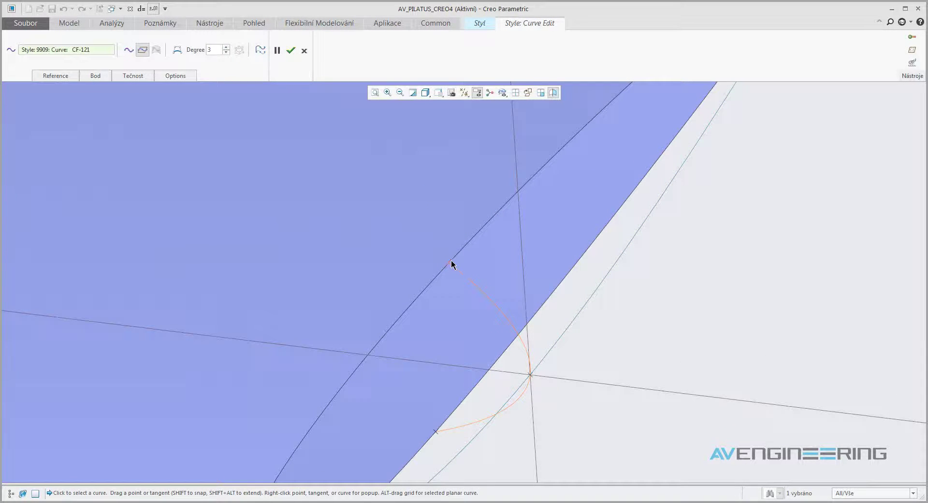
pyautogui.rightClick(457, 267)
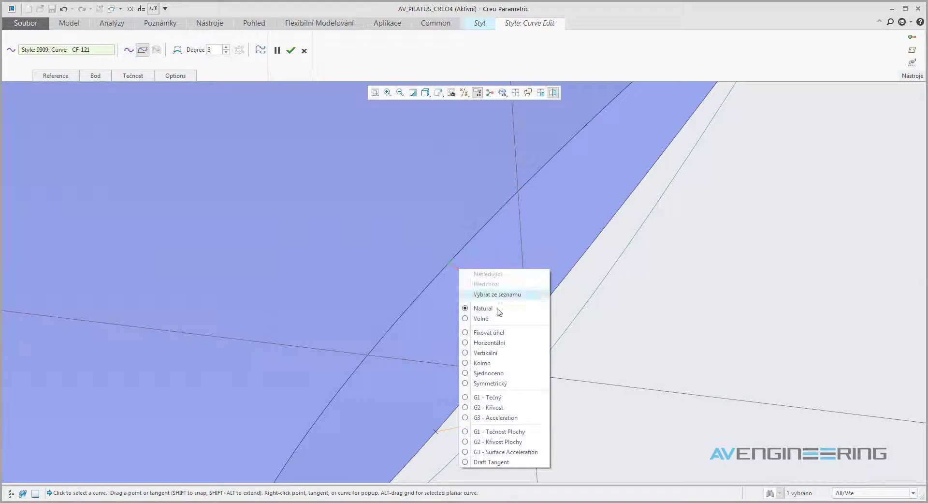
pyautogui.click(511, 433)
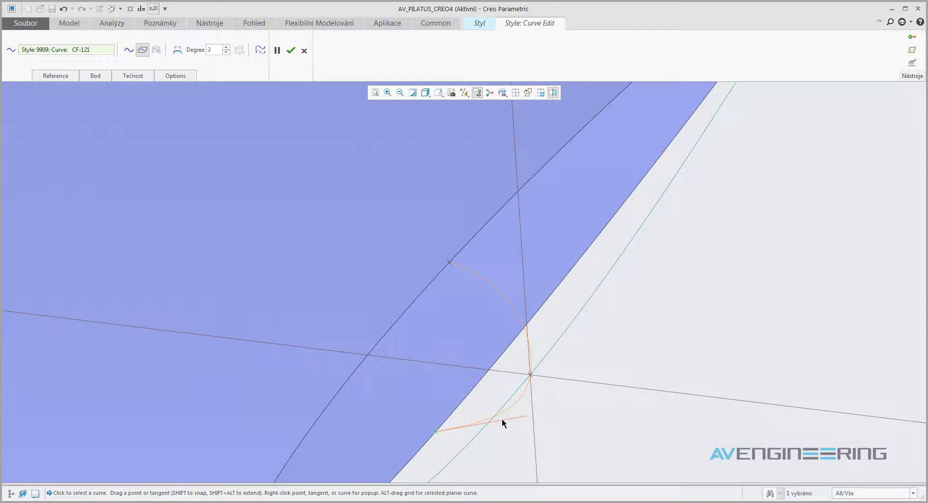
pyautogui.rightClick(502, 419)
pyautogui.click(552, 383)
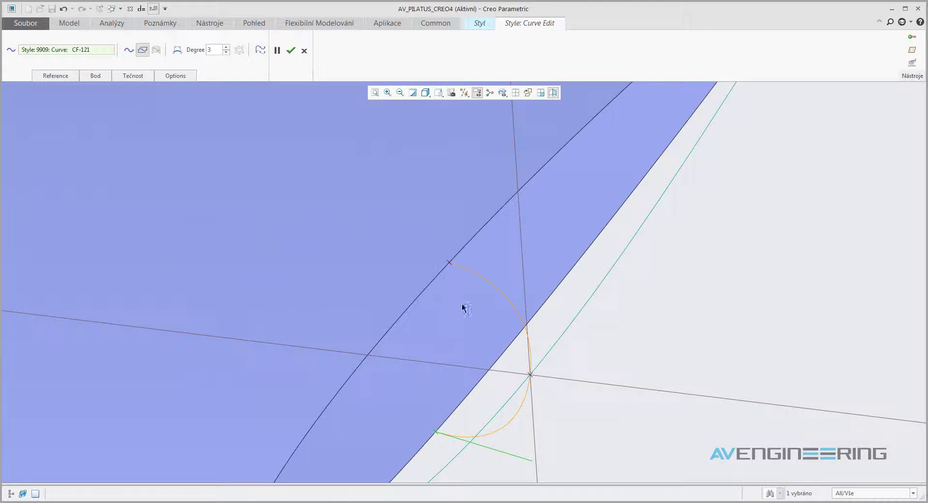
pyautogui.moveTo(462, 303); pyautogui.dragTo(499, 262, button='middle')
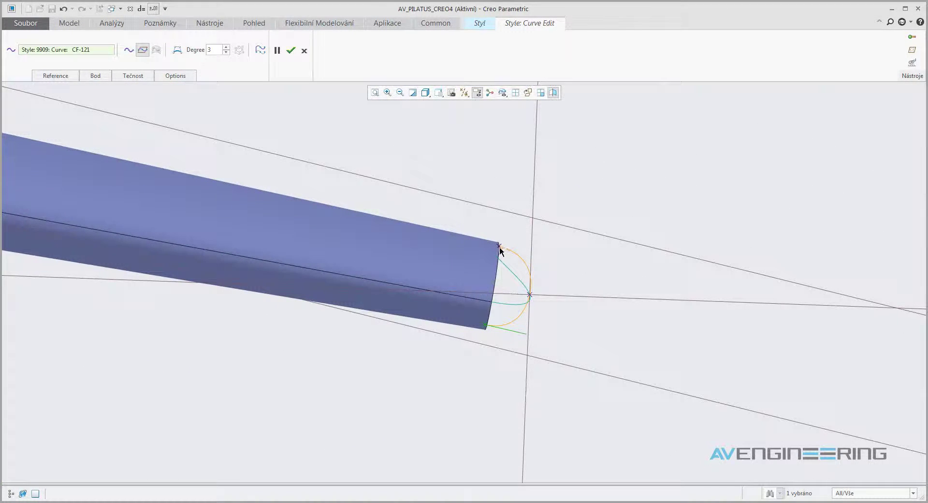
pyautogui.click(498, 246)
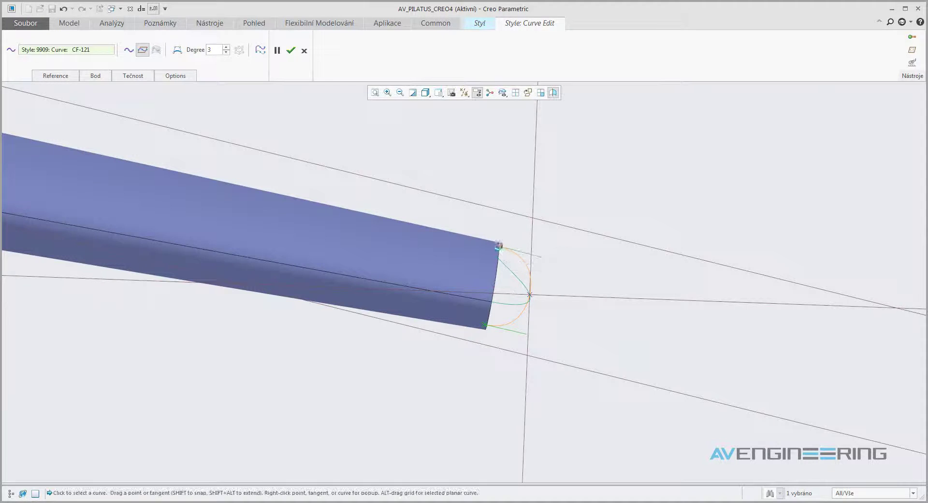
pyautogui.middleClick(532, 254)
pyautogui.moveTo(554, 259)
pyautogui.mouseDown(button='middle')
pyautogui.moveTo(476, 272)
pyautogui.moveTo(442, 291)
pyautogui.moveTo(328, 218)
pyautogui.mouseUp(button='middle')
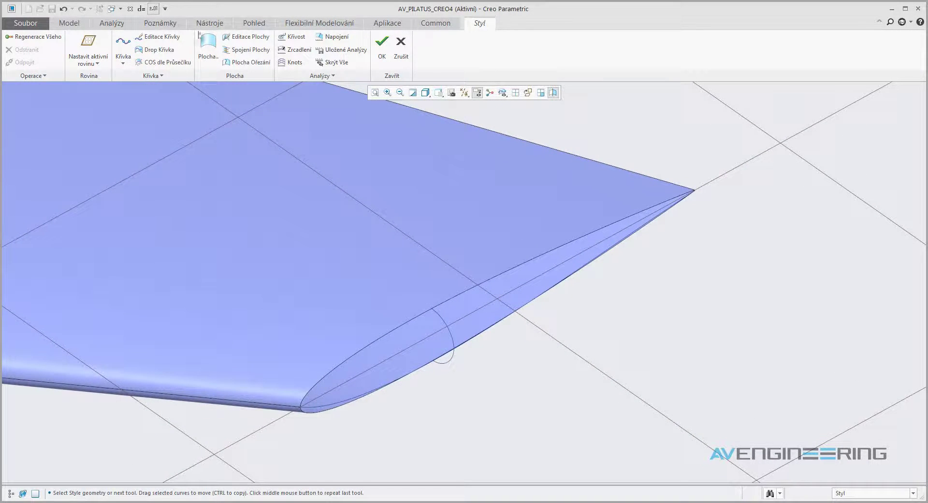
# Build a boundary surface from the outline curve, arc, lower edge and tip, plus an internal curve.
pyautogui.click(208, 46)
pyautogui.click(472, 287)
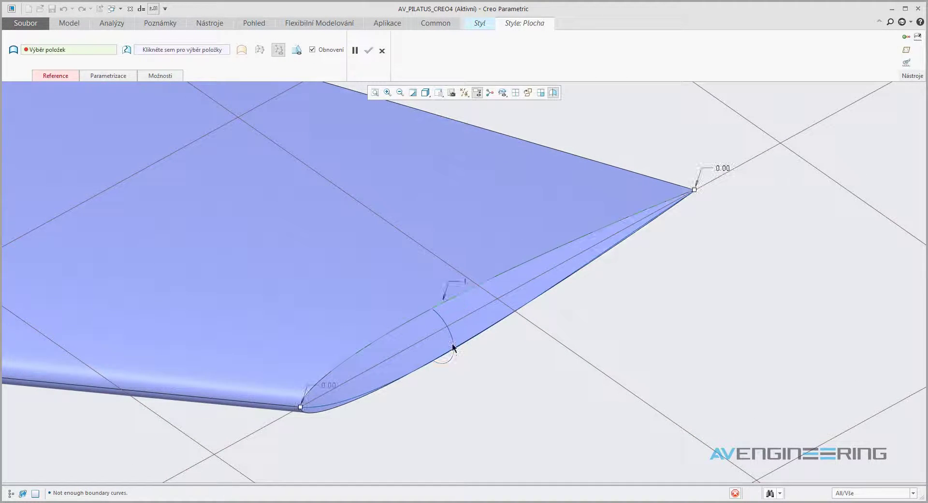
pyautogui.keyDown('ctrl'); pyautogui.click(453, 347); pyautogui.keyUp('ctrl')
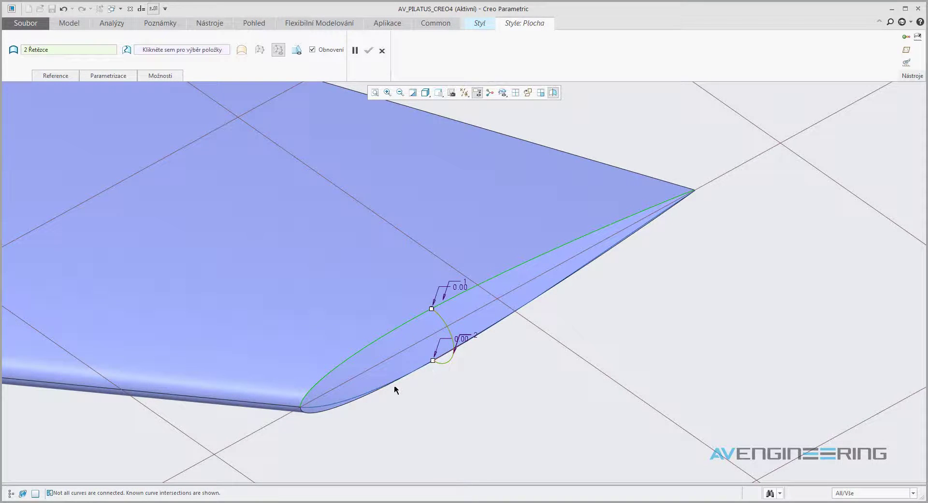
pyautogui.scroll(-2, 534, 327)
pyautogui.scroll(-3, 477, 302)
pyautogui.scroll(-1, 480, 312)
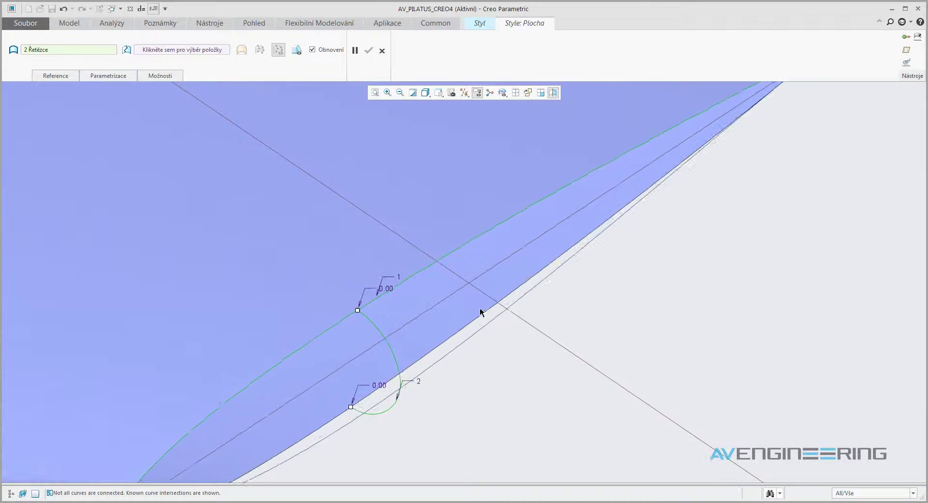
pyautogui.keyDown('ctrl'); pyautogui.click(480, 312); pyautogui.keyUp('ctrl')
pyautogui.moveTo(480, 311); pyautogui.dragTo(544, 247, button='middle')
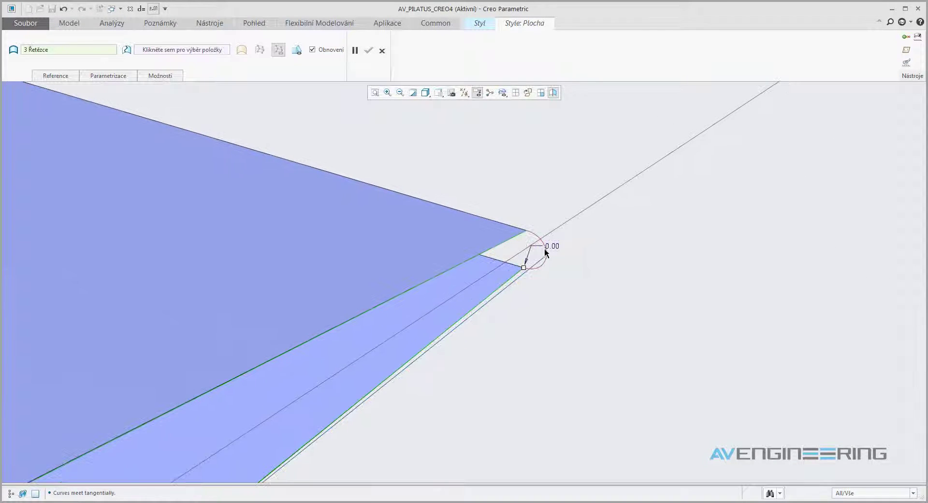
pyautogui.keyDown('ctrl'); pyautogui.click(544, 248); pyautogui.keyUp('ctrl')
pyautogui.moveTo(590, 226)
pyautogui.mouseDown(button='middle')
pyautogui.moveTo(599, 218)
pyautogui.moveTo(517, 255)
pyautogui.moveTo(424, 360)
pyautogui.moveTo(421, 351)
pyautogui.mouseUp(button='middle')
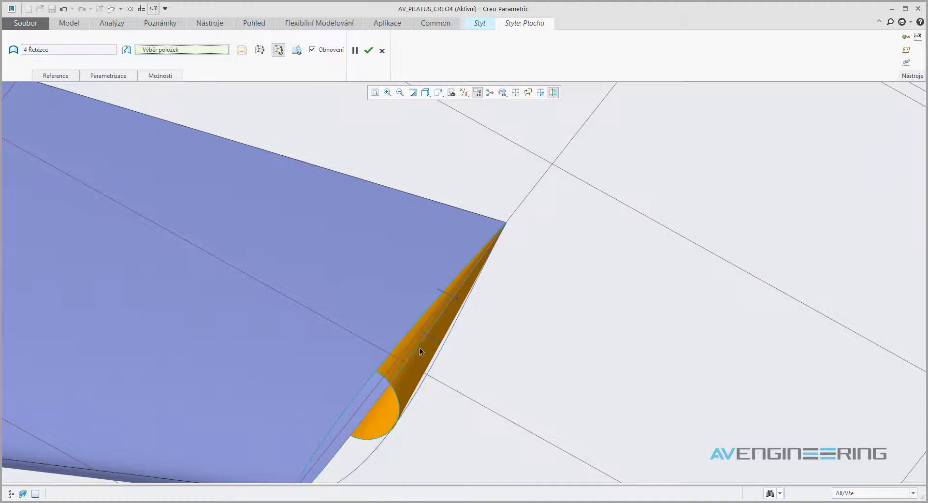
pyautogui.click(437, 356)
pyautogui.moveTo(437, 356)
pyautogui.mouseDown(button='middle')
pyautogui.moveTo(452, 295)
pyautogui.moveTo(369, 253)
pyautogui.moveTo(379, 219)
pyautogui.moveTo(417, 269)
pyautogui.moveTo(459, 295)
pyautogui.moveTo(555, 327)
pyautogui.mouseUp(button='middle')
pyautogui.middleClick(555, 327)
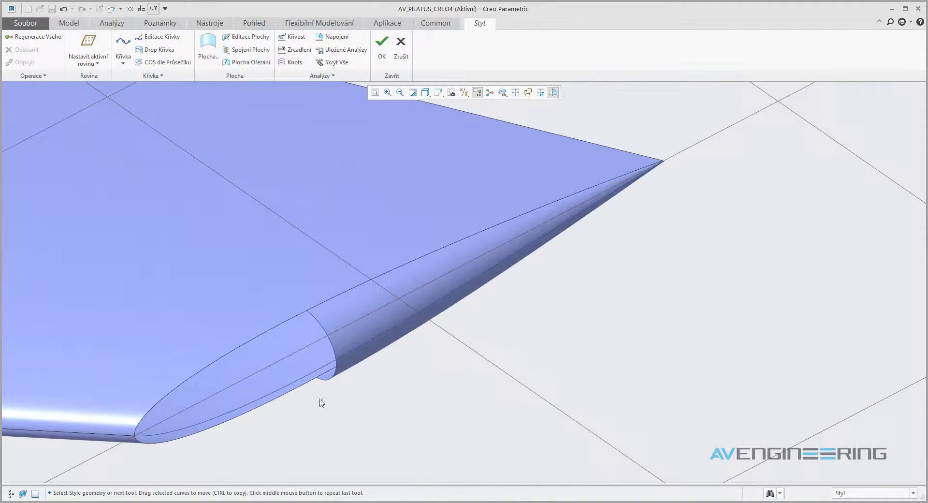
# Slide cross-section arc CF-121 toward the leading-edge end.
pyautogui.click(327, 384)
pyautogui.rightClick(327, 385)
pyautogui.click(369, 277)
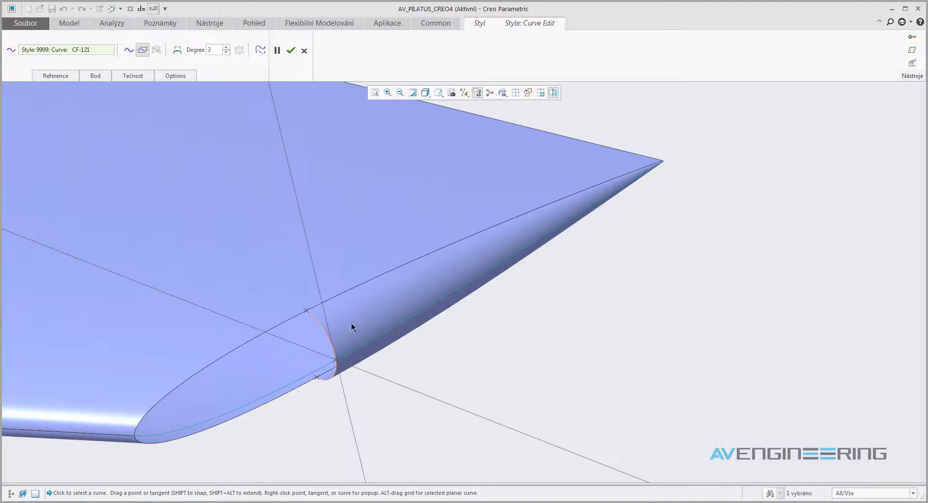
pyautogui.moveTo(351, 321); pyautogui.dragTo(356, 356, button='middle')
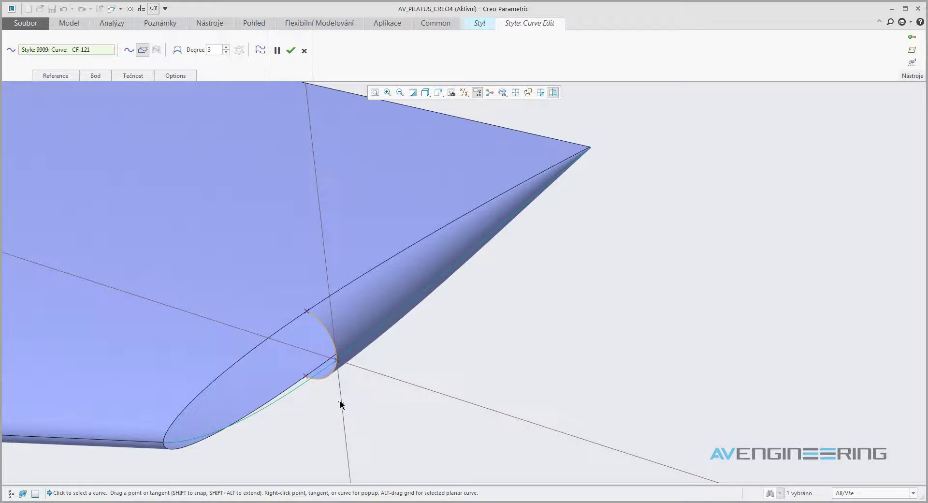
pyautogui.moveTo(332, 404)
pyautogui.mouseDown()
pyautogui.moveTo(215, 439)
pyautogui.moveTo(427, 309)
pyautogui.mouseUp()
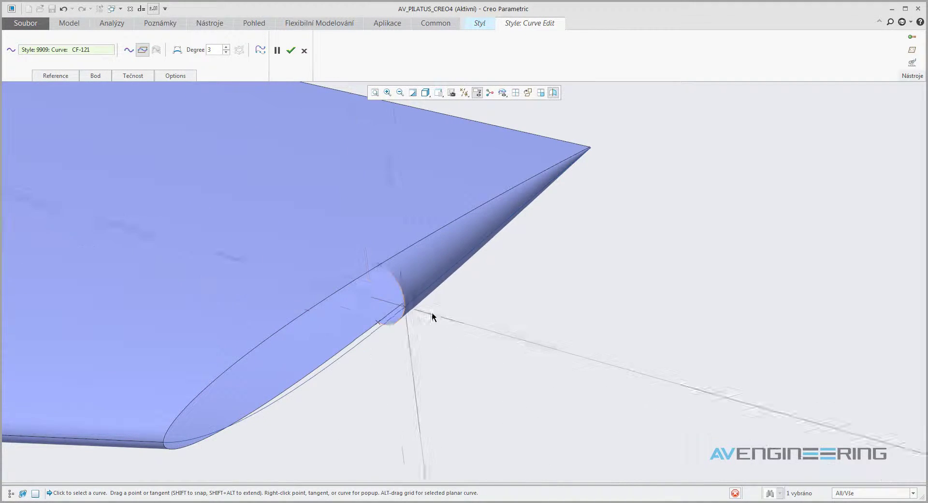
pyautogui.moveTo(255, 429); pyautogui.dragTo(230, 440)
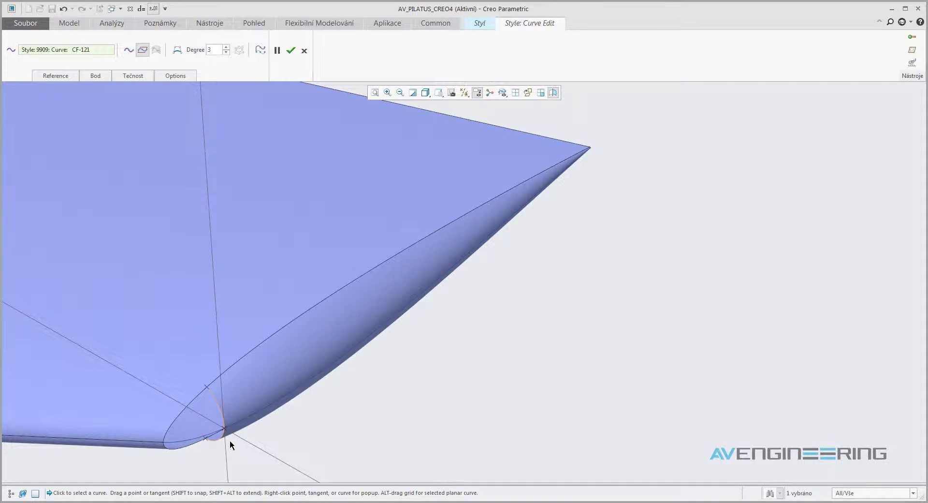
pyautogui.middleClick(303, 431)
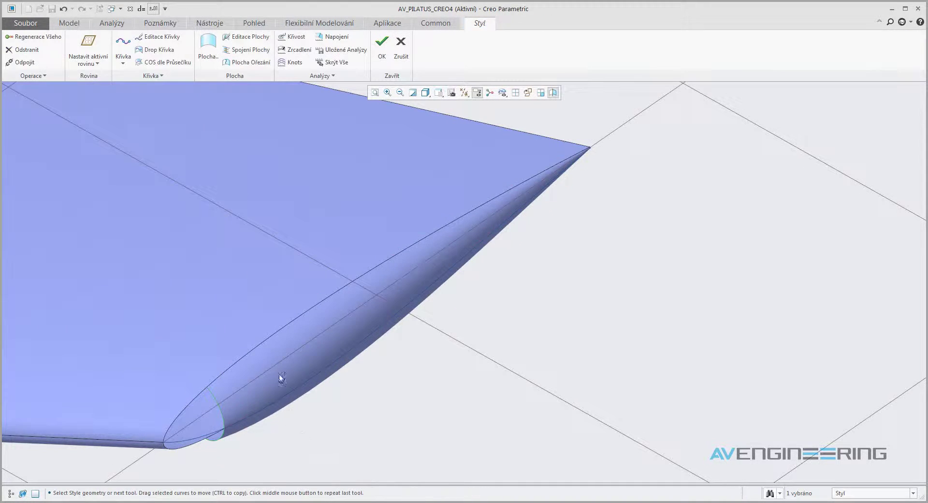
# Lengthen CF-121's upper tangent and reshape its lower tangent to bulge the end cap.
pyautogui.moveTo(280, 375); pyautogui.dragTo(319, 339, button='middle')
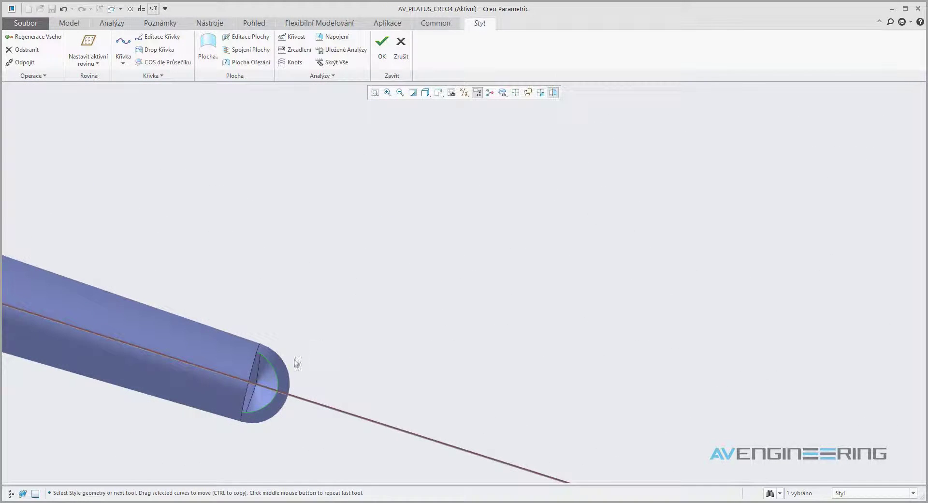
pyautogui.scroll(2, 393, 327)
pyautogui.scroll(1, 402, 326)
pyautogui.scroll(2, 402, 327)
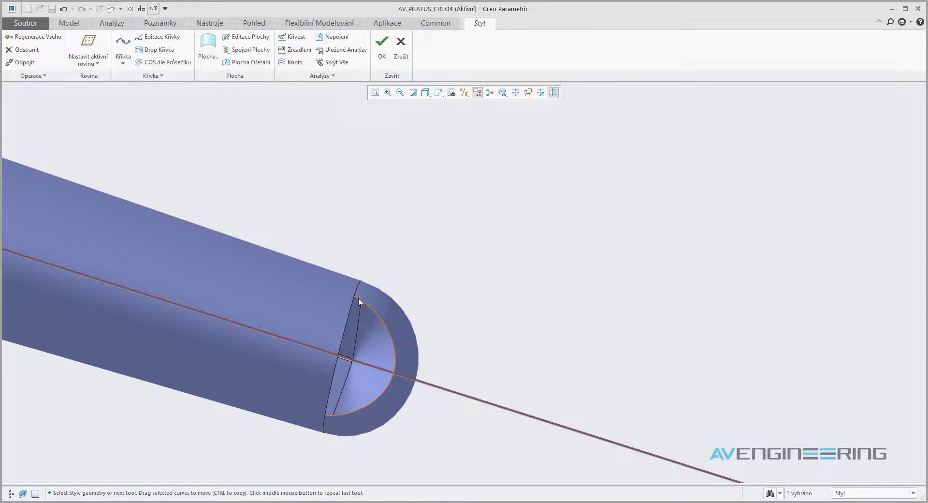
pyautogui.doubleClick(355, 296)
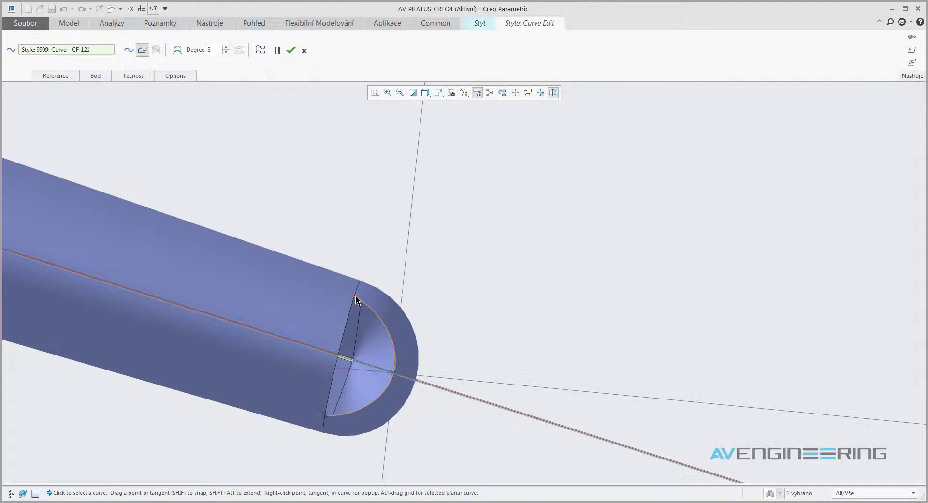
pyautogui.moveTo(381, 314); pyautogui.dragTo(412, 330)
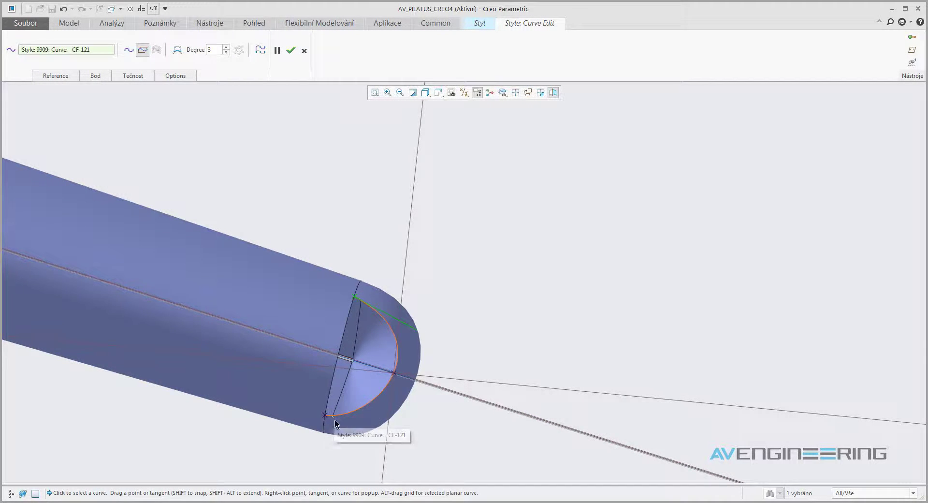
pyautogui.scroll(1, 332, 426)
pyautogui.scroll(1, 362, 406)
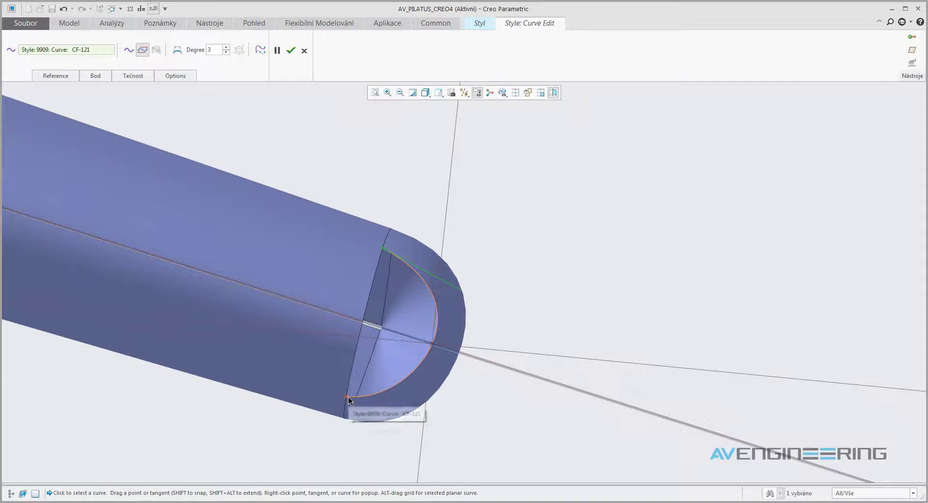
pyautogui.moveTo(348, 395); pyautogui.dragTo(396, 406)
pyautogui.moveTo(402, 407); pyautogui.dragTo(415, 412)
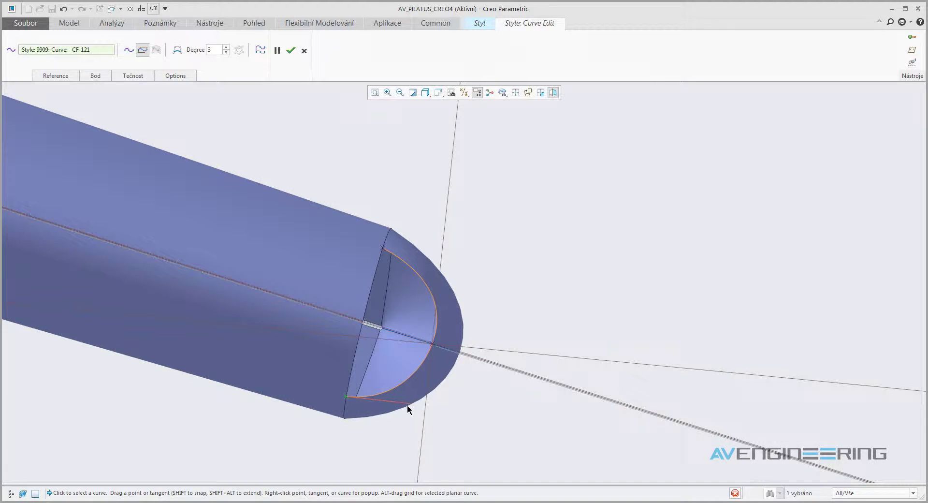
pyautogui.middleClick(487, 411)
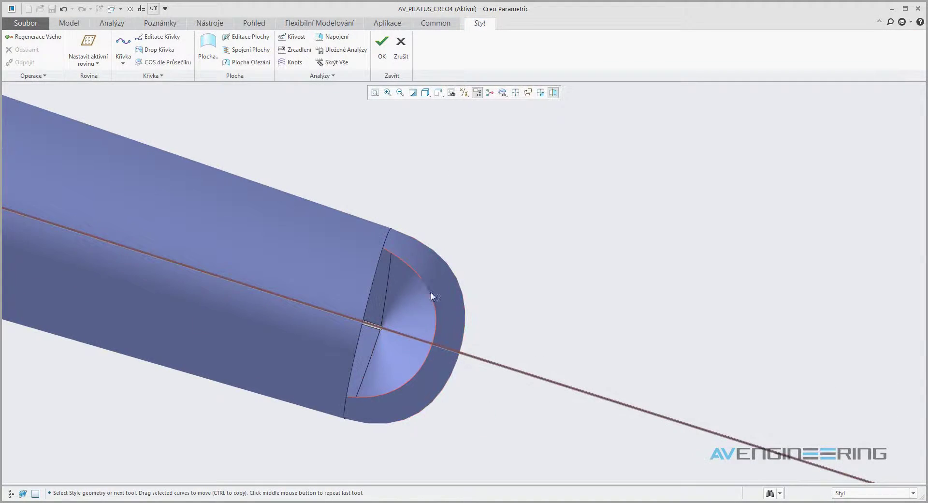
pyautogui.moveTo(430, 292)
pyautogui.mouseDown(button='middle')
pyautogui.moveTo(346, 271)
pyautogui.moveTo(390, 300)
pyautogui.moveTo(385, 332)
pyautogui.mouseUp(button='middle')
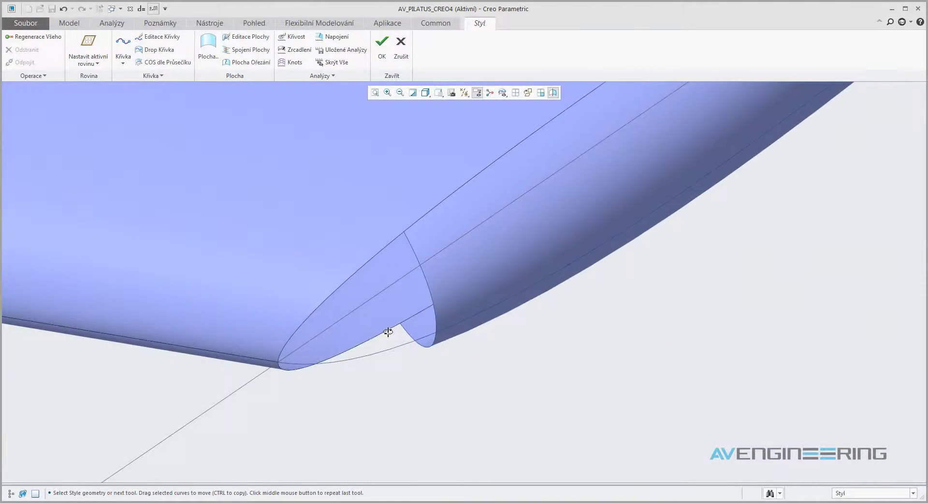
# Create a three-sided boundary surface from the leading-edge curve and two adjacent curves.
pyautogui.click(207, 48)
pyautogui.click(376, 254)
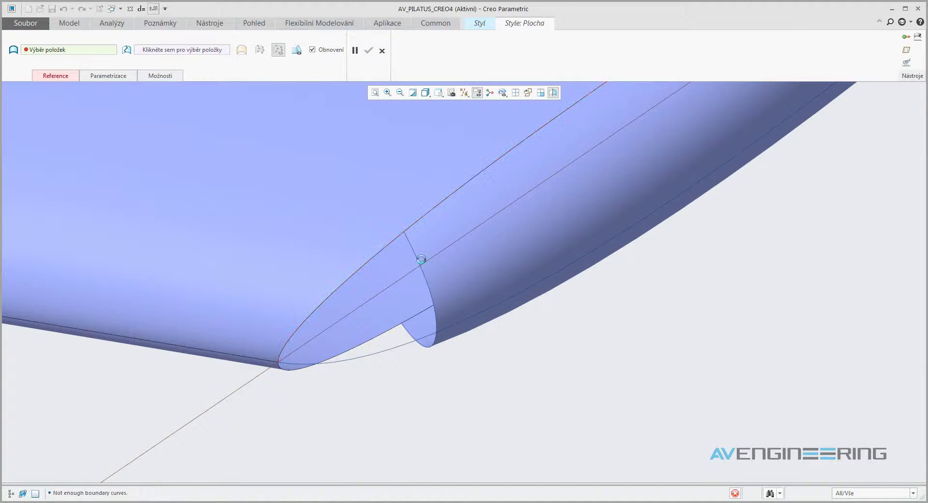
pyautogui.keyDown('ctrl'); pyautogui.click(421, 259); pyautogui.keyUp('ctrl')
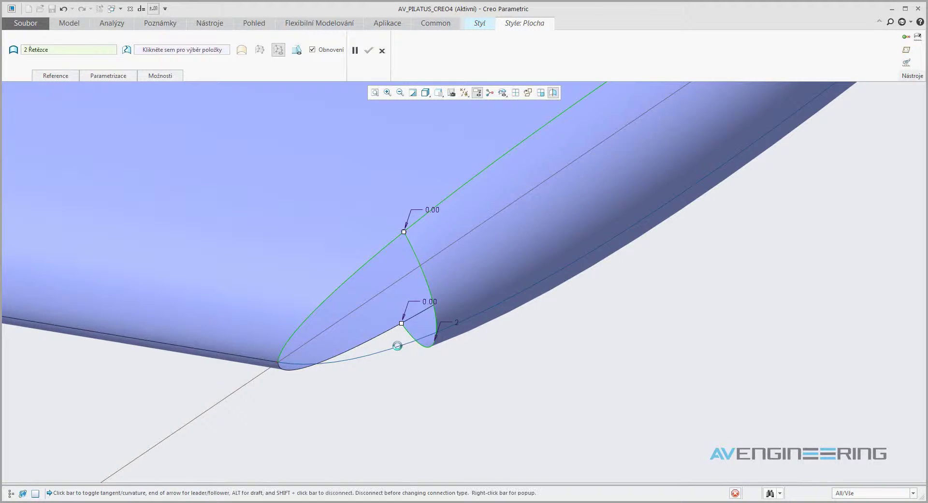
pyautogui.keyDown('ctrl'); pyautogui.click(398, 346); pyautogui.keyUp('ctrl')
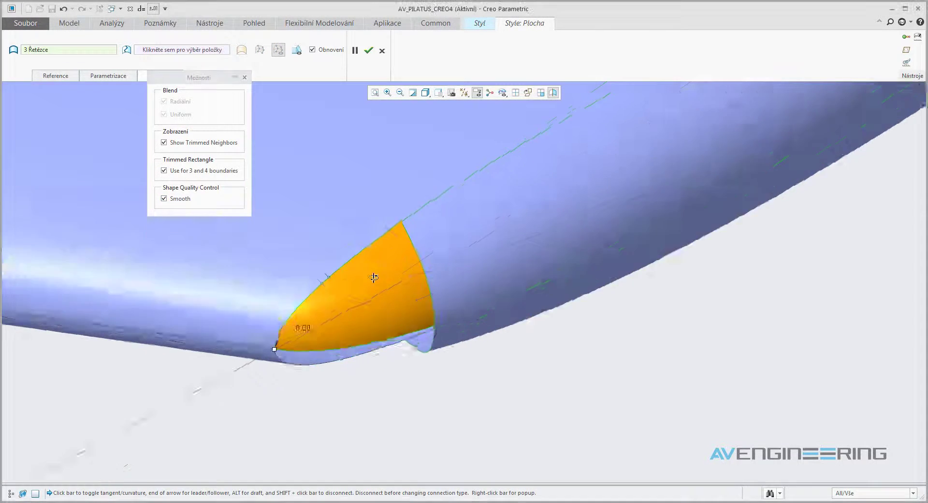
pyautogui.moveTo(378, 291); pyautogui.dragTo(369, 199, button='middle')
pyautogui.click(368, 50)
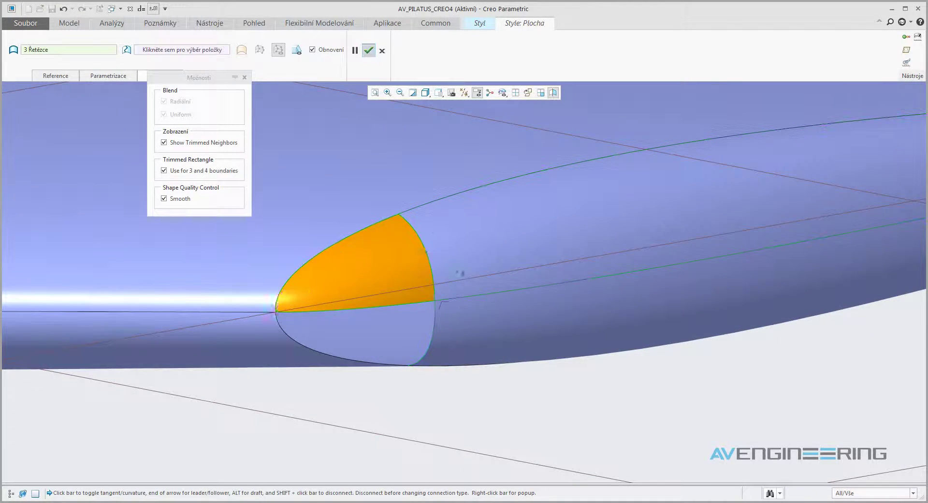
# Create the second three-sided surface on the other side with Smooth shape control enabled.
pyautogui.moveTo(455, 290); pyautogui.dragTo(459, 258, button='middle')
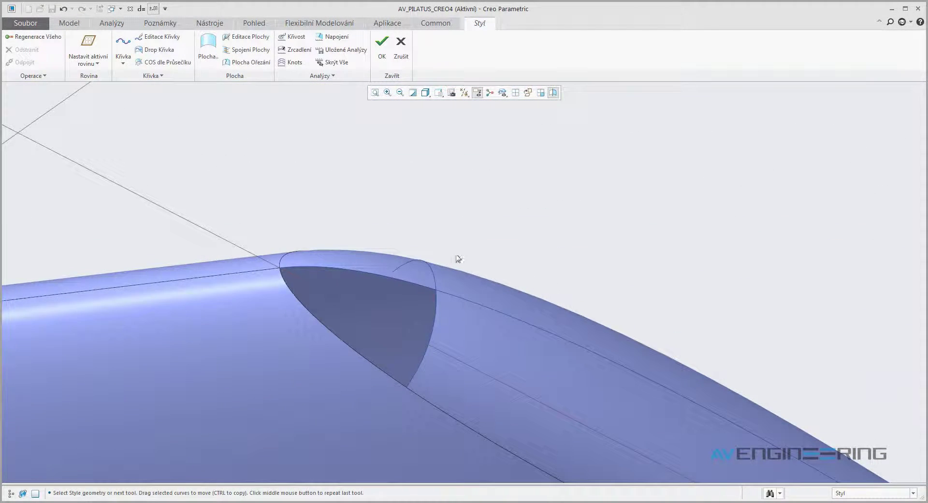
pyautogui.click(208, 49)
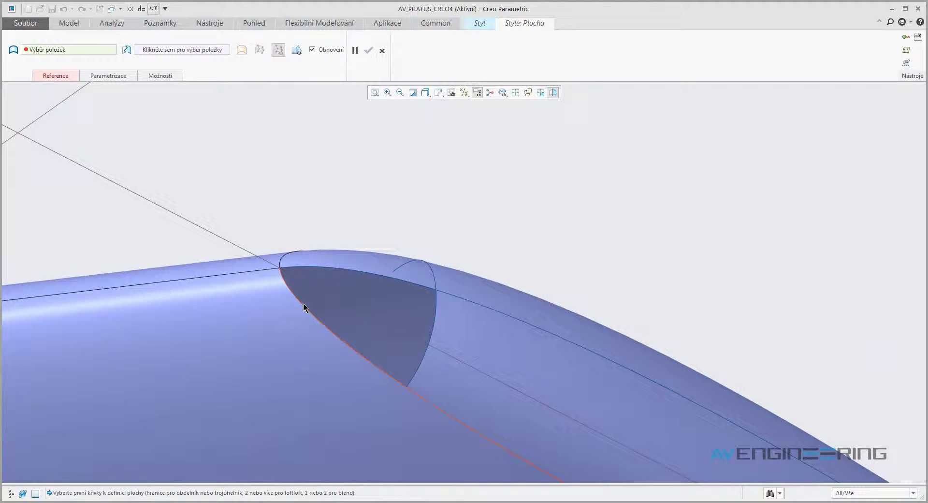
pyautogui.click(304, 308)
pyautogui.keyDown('ctrl'); pyautogui.click(420, 359); pyautogui.keyUp('ctrl')
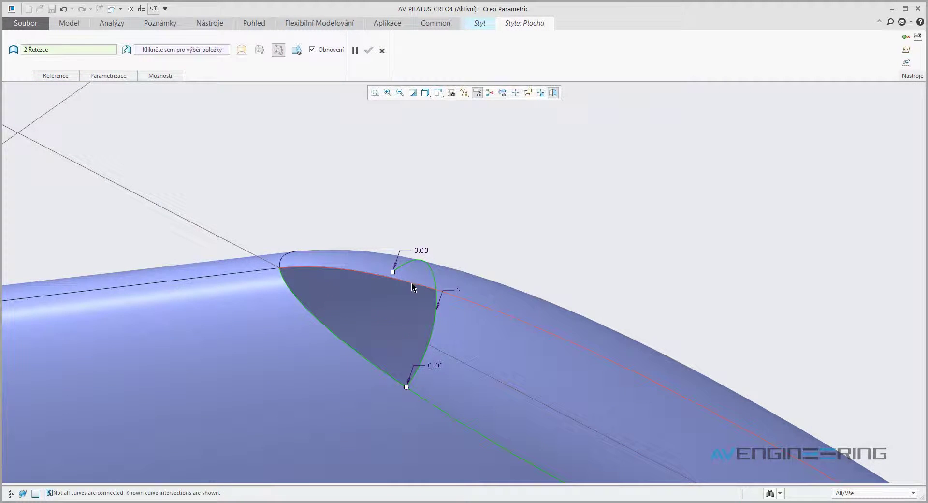
pyautogui.keyDown('ctrl'); pyautogui.click(411, 286); pyautogui.keyUp('ctrl')
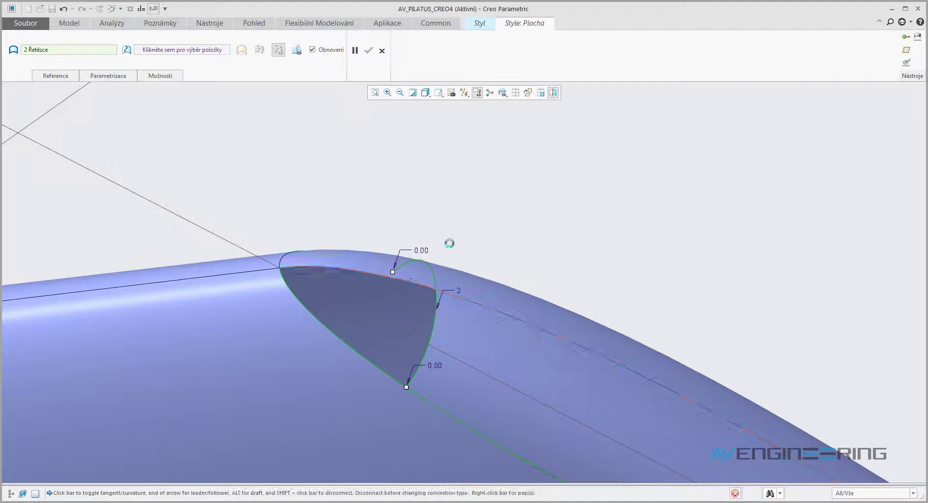
pyautogui.click(160, 76)
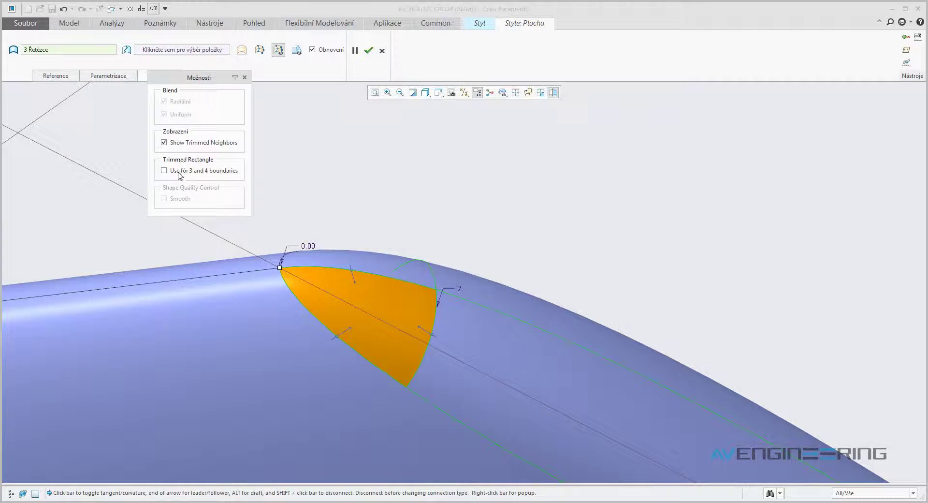
pyautogui.click(178, 200)
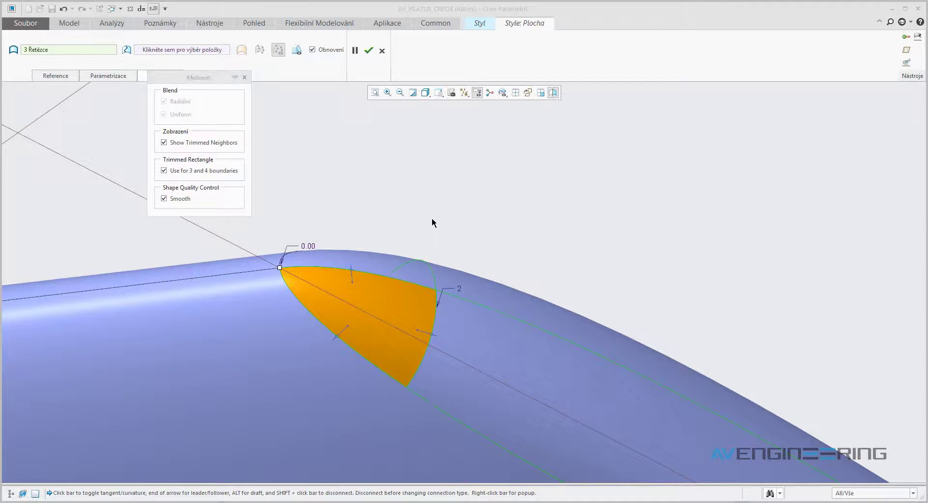
pyautogui.click(367, 55)
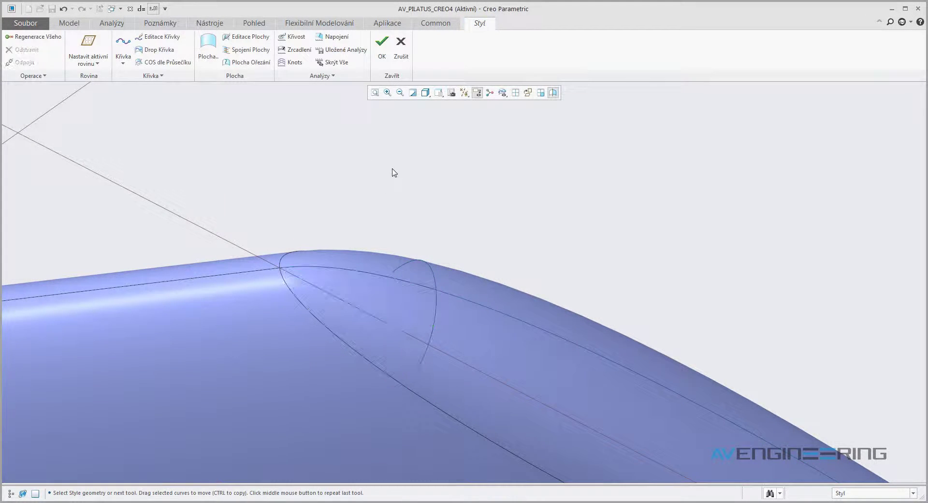
# Lengthen CF-118's tip-end tangent and pull the curve outward, then finish the edit.
pyautogui.moveTo(357, 266)
pyautogui.mouseDown(button='middle')
pyautogui.moveTo(332, 288)
pyautogui.moveTo(340, 324)
pyautogui.moveTo(369, 364)
pyautogui.moveTo(391, 338)
pyautogui.moveTo(388, 384)
pyautogui.mouseUp(button='middle')
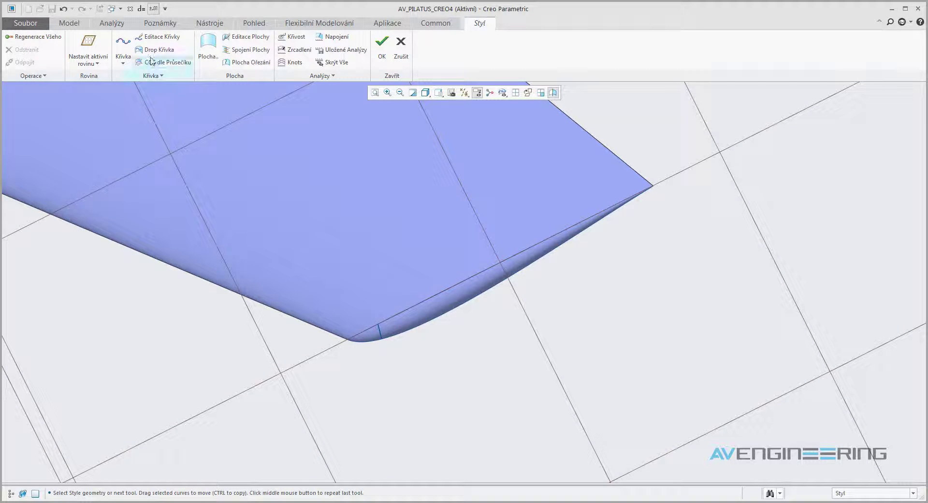
pyautogui.click(159, 36)
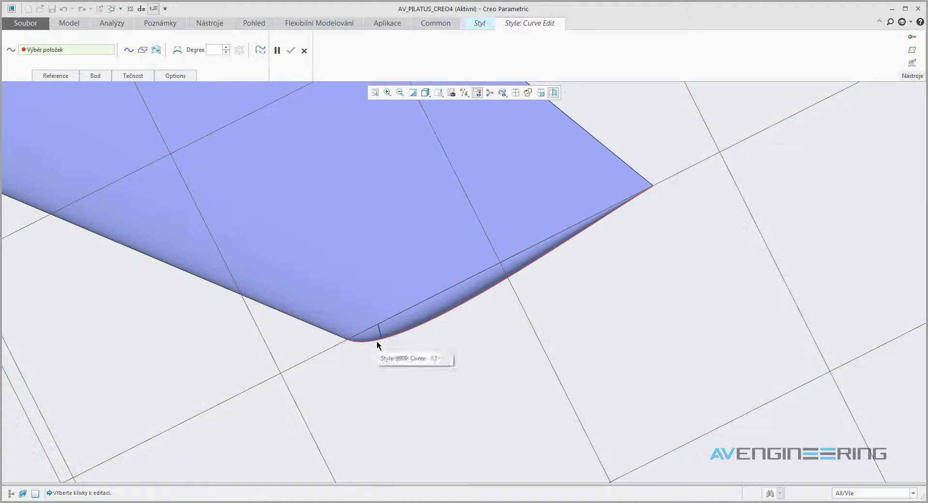
pyautogui.click(376, 341)
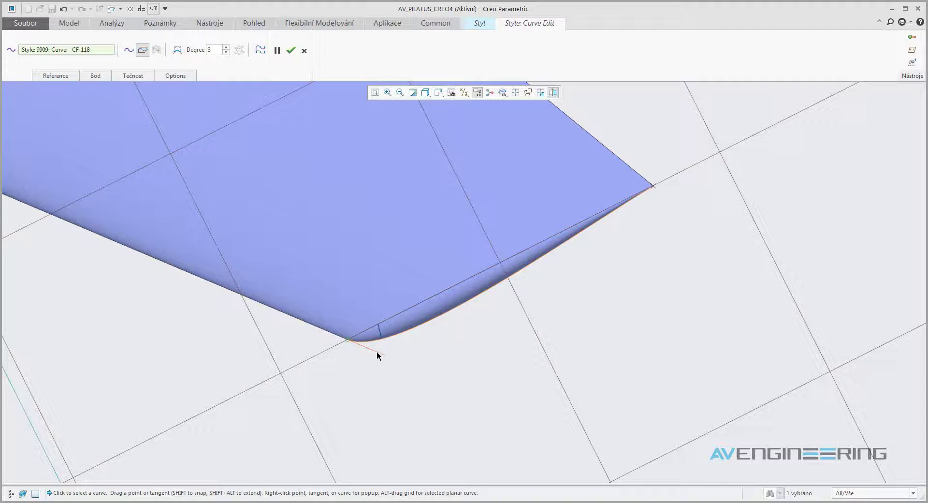
pyautogui.moveTo(377, 352); pyautogui.dragTo(392, 357)
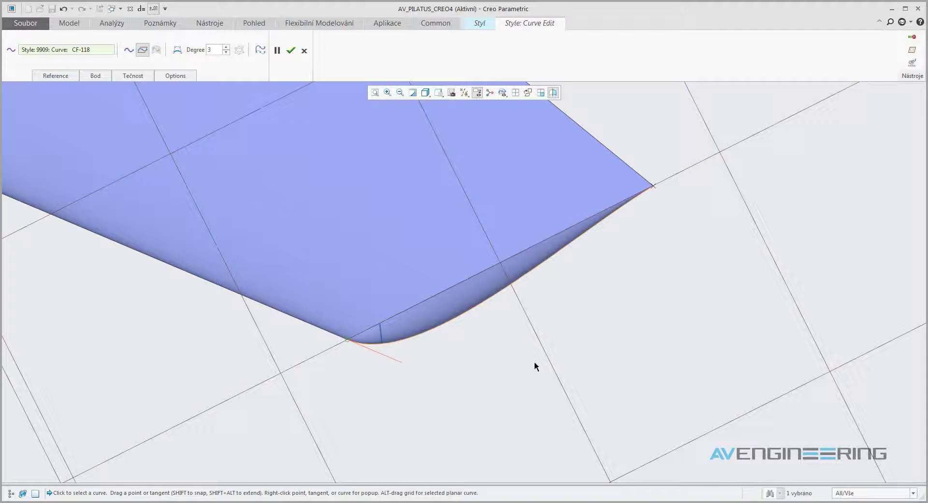
pyautogui.moveTo(437, 306)
pyautogui.mouseDown(button='middle')
pyautogui.moveTo(435, 219)
pyautogui.moveTo(472, 274)
pyautogui.mouseUp(button='middle')
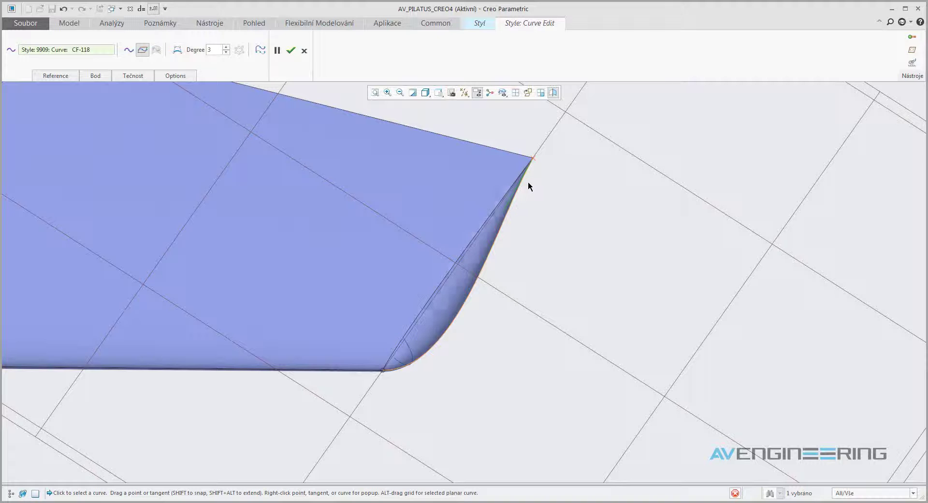
pyautogui.moveTo(526, 182); pyautogui.dragTo(530, 184)
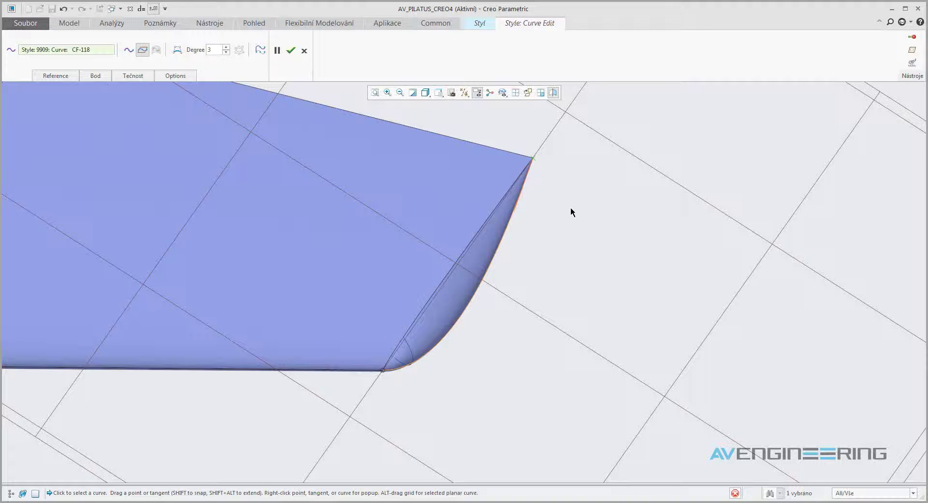
pyautogui.moveTo(480, 213); pyautogui.dragTo(459, 177, button='middle')
pyautogui.scroll(-5, 353, 248)
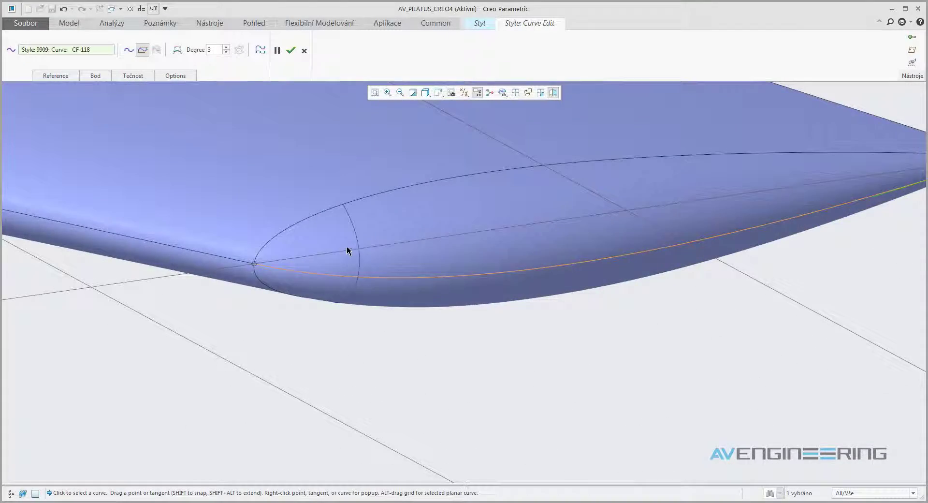
pyautogui.moveTo(347, 249)
pyautogui.mouseDown(button='middle')
pyautogui.moveTo(354, 216)
pyautogui.moveTo(360, 222)
pyautogui.moveTo(356, 256)
pyautogui.moveTo(296, 84)
pyautogui.mouseUp(button='middle')
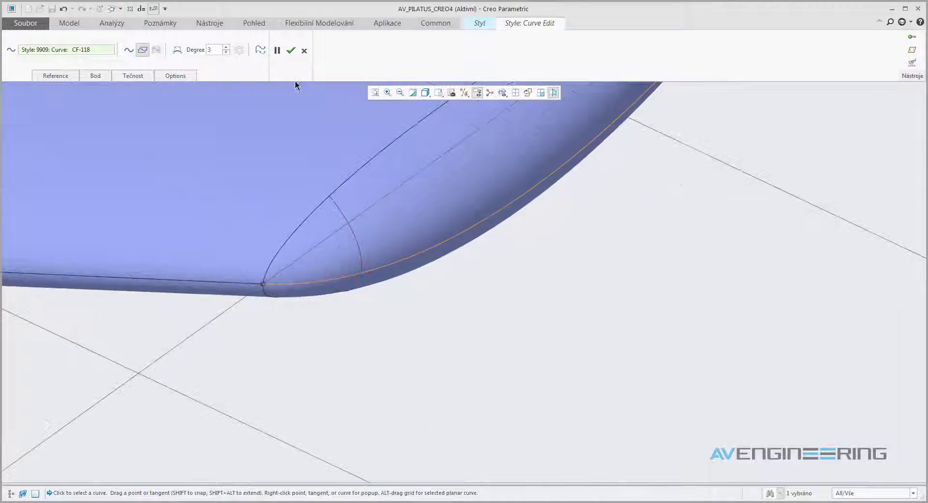
pyautogui.click(292, 50)
pyautogui.moveTo(333, 193)
pyautogui.mouseDown(button='middle')
pyautogui.moveTo(441, 250)
pyautogui.moveTo(416, 273)
pyautogui.moveTo(414, 296)
pyautogui.moveTo(423, 259)
pyautogui.moveTo(375, 238)
pyautogui.moveTo(377, 277)
pyautogui.moveTo(388, 284)
pyautogui.mouseUp(button='middle')
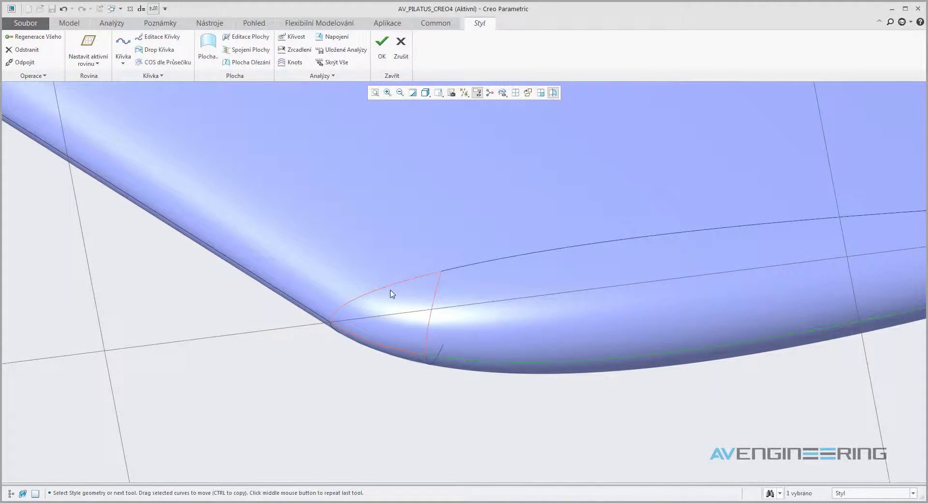
# Finish the Style feature, then view the whole aircraft and zoom in on each wing tip.
pyautogui.click(381, 56)
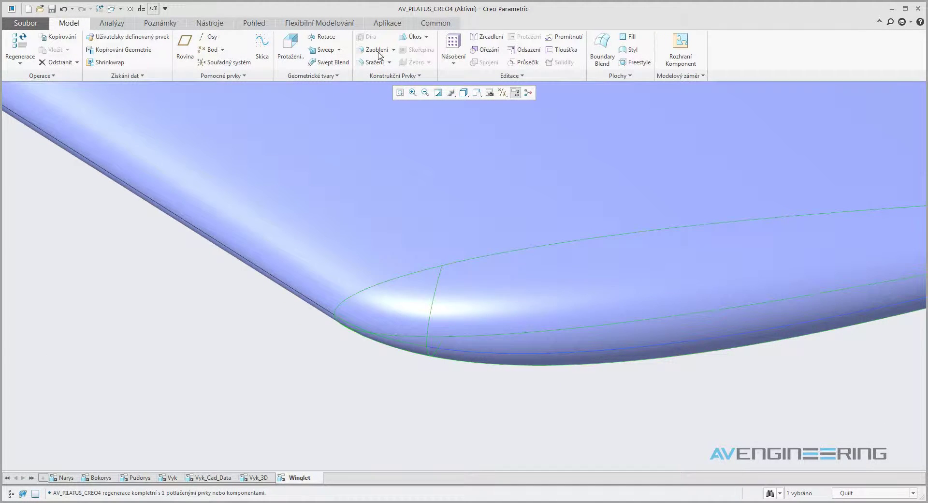
pyautogui.hotkey('ctrl', 'd')
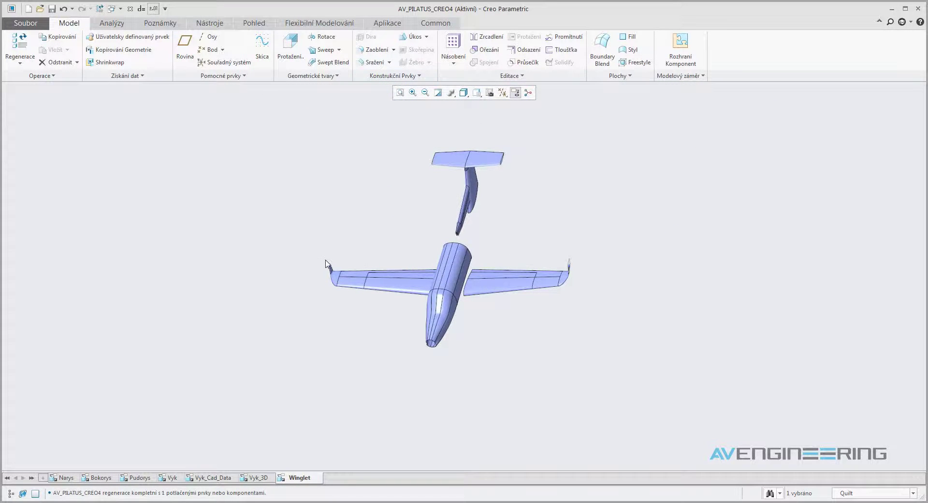
pyautogui.moveTo(326, 260); pyautogui.dragTo(343, 279)
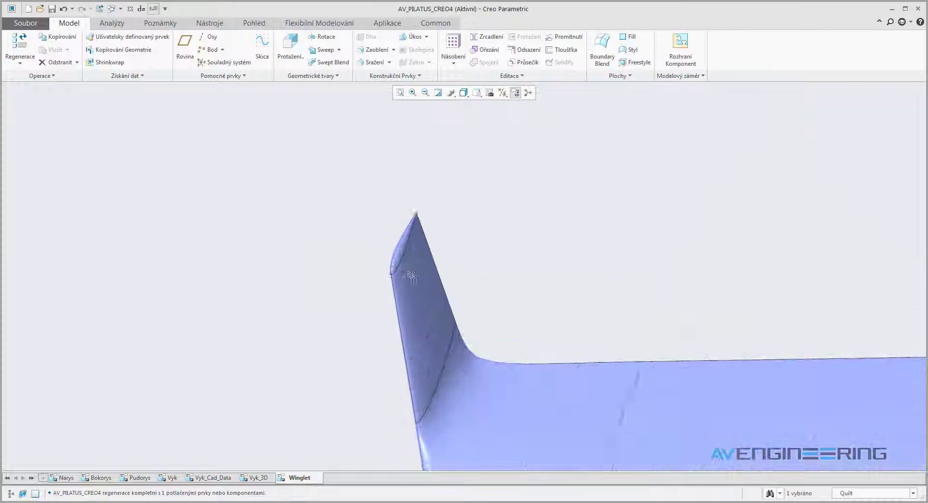
pyautogui.hotkey('ctrl', 'd')
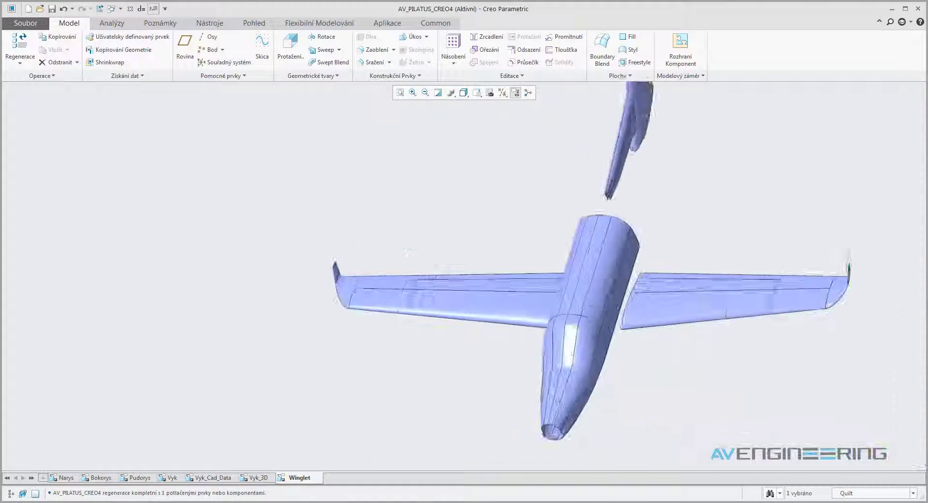
pyautogui.moveTo(559, 257); pyautogui.dragTo(566, 265)
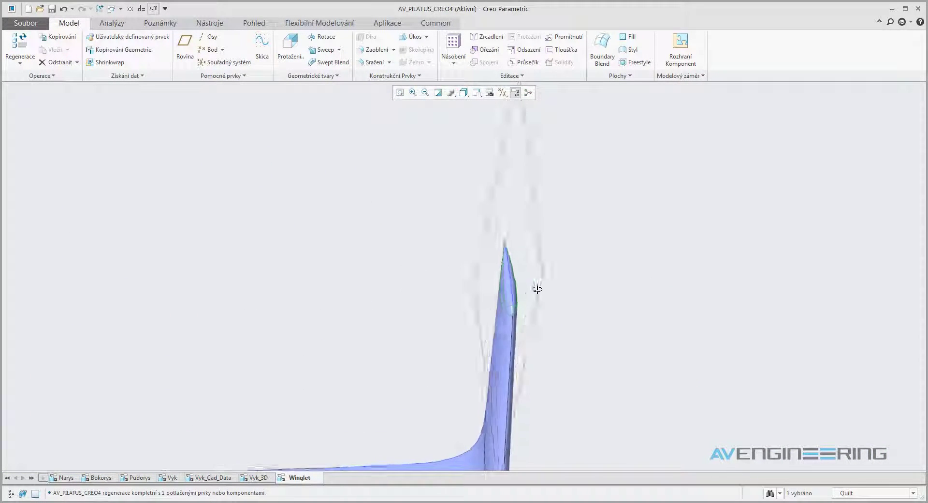
pyautogui.moveTo(537, 289); pyautogui.dragTo(576, 284, button='middle')
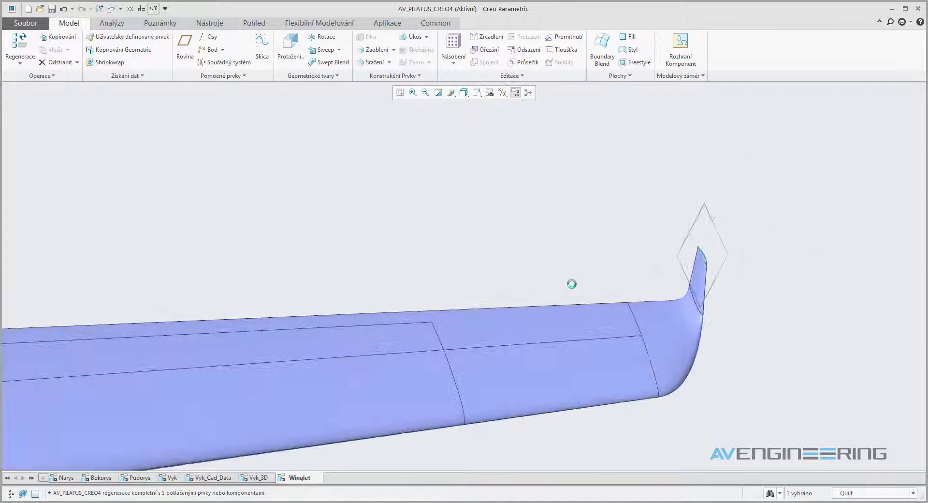
pyautogui.hotkey('ctrl', 'd')
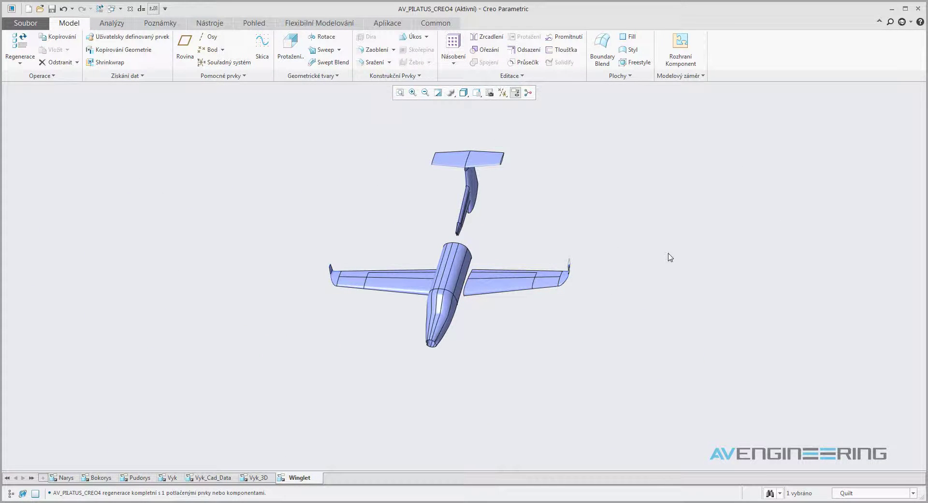